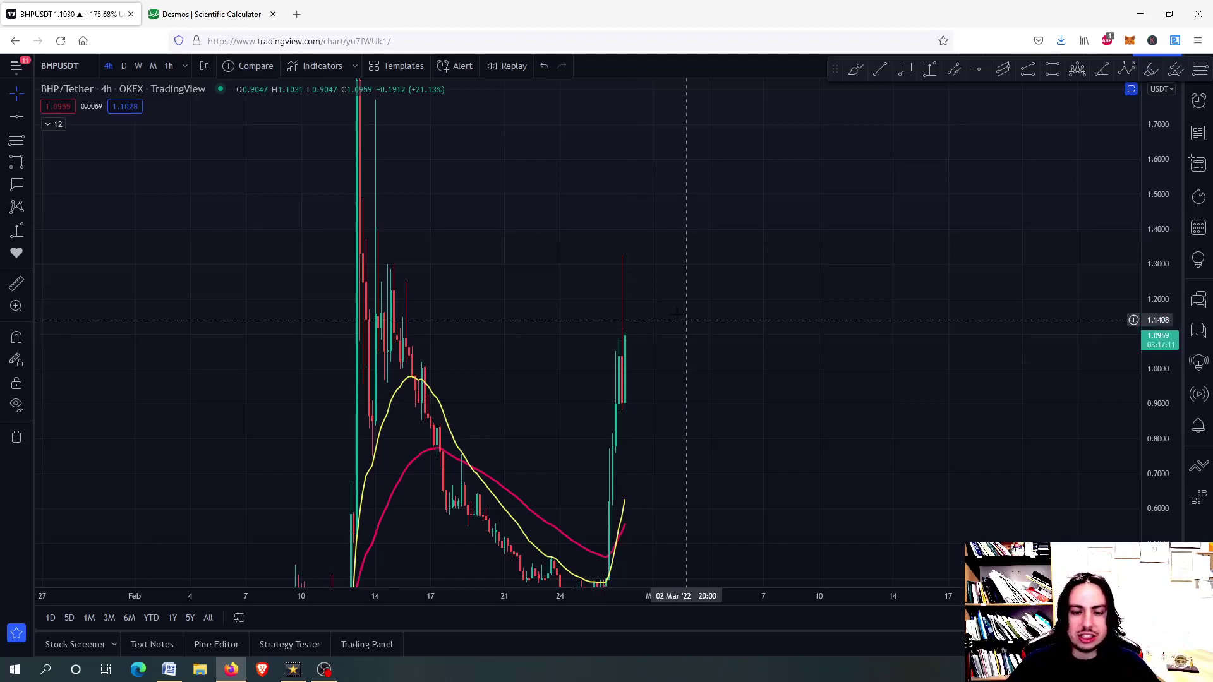
- Zoom the BHP/Tether 4h chart in and back out so the five indicator panes show again
scroll(674, 314, up, 2)
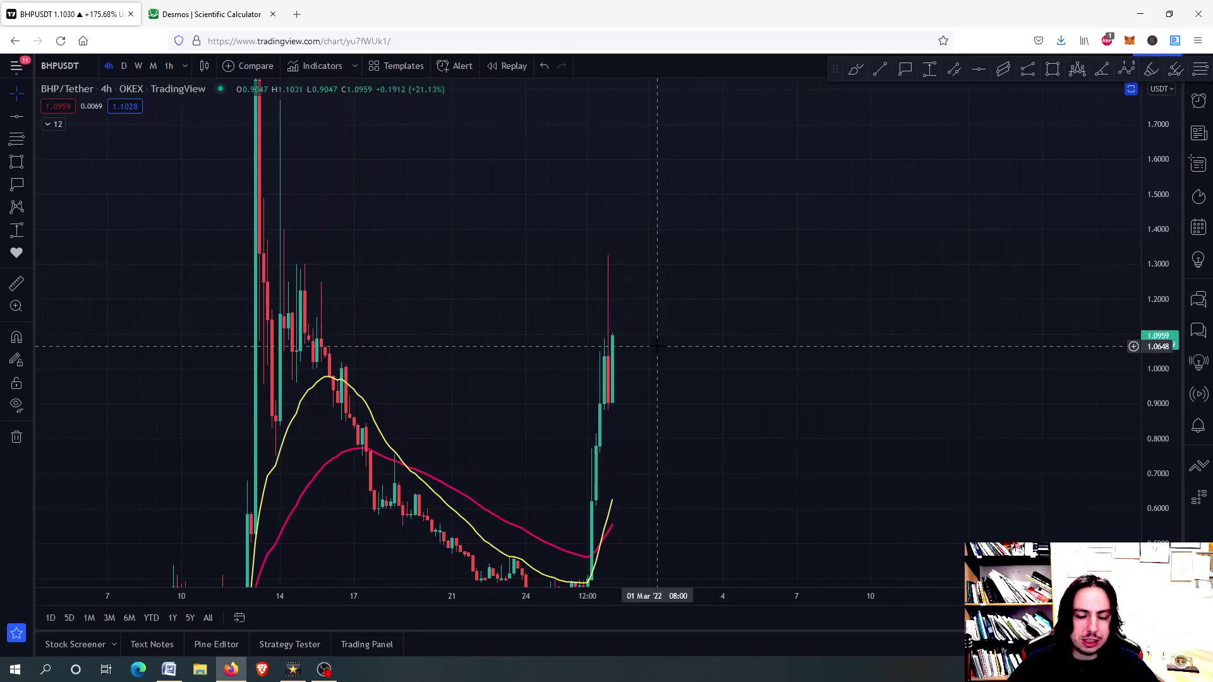
scroll(674, 318, down, 1)
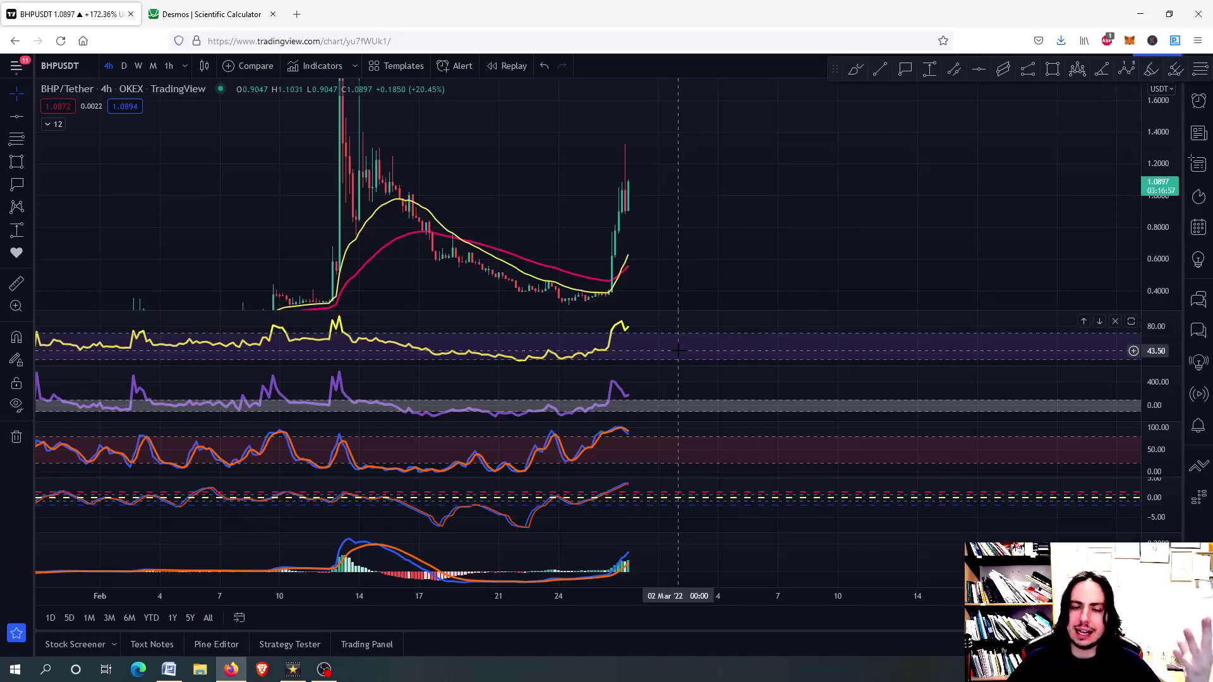
double_click(679, 351)
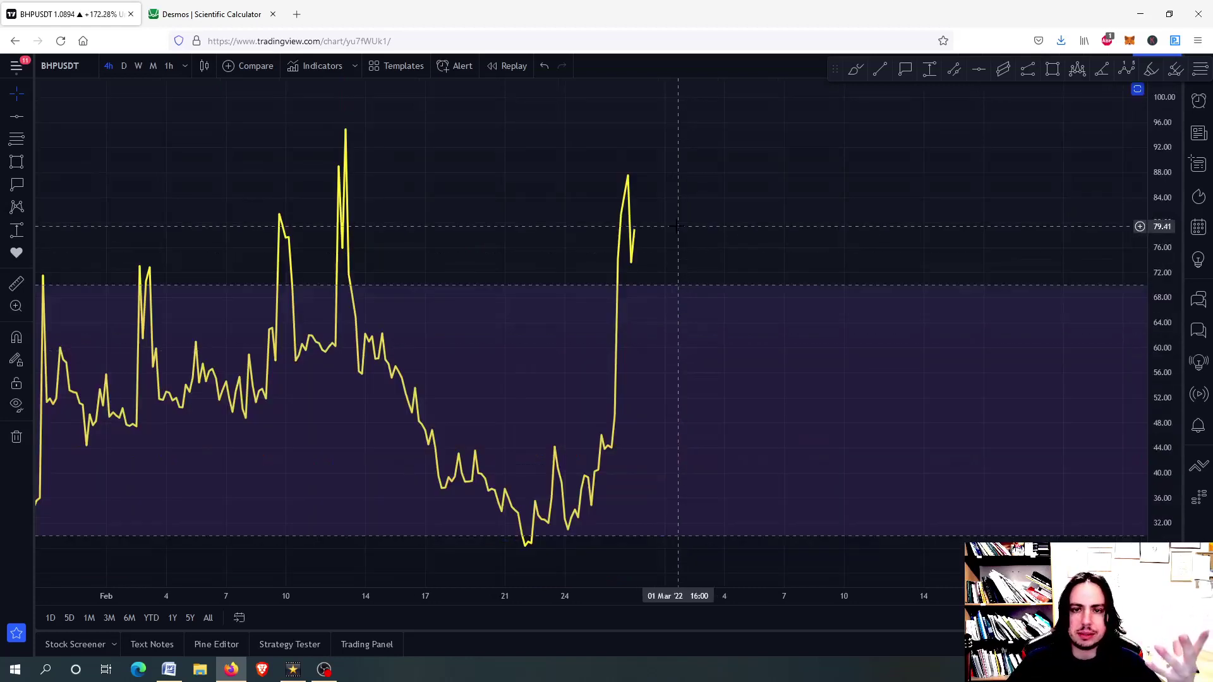
double_click(698, 315)
double_click(691, 392)
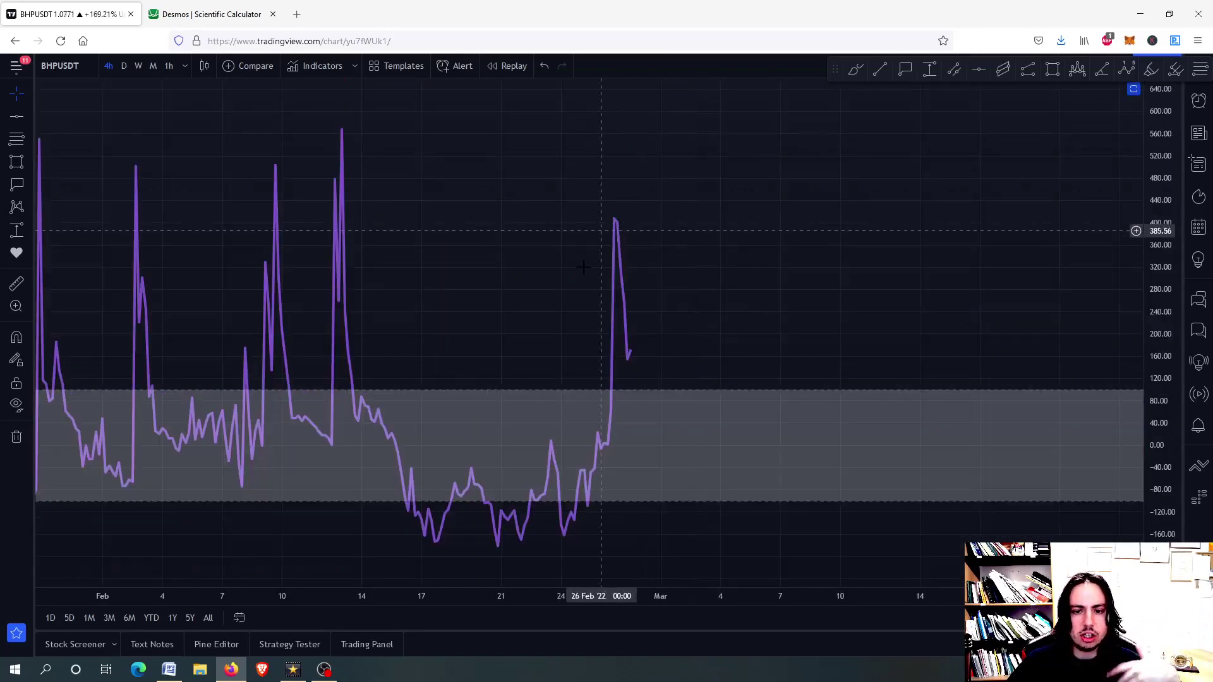
double_click(682, 341)
double_click(641, 450)
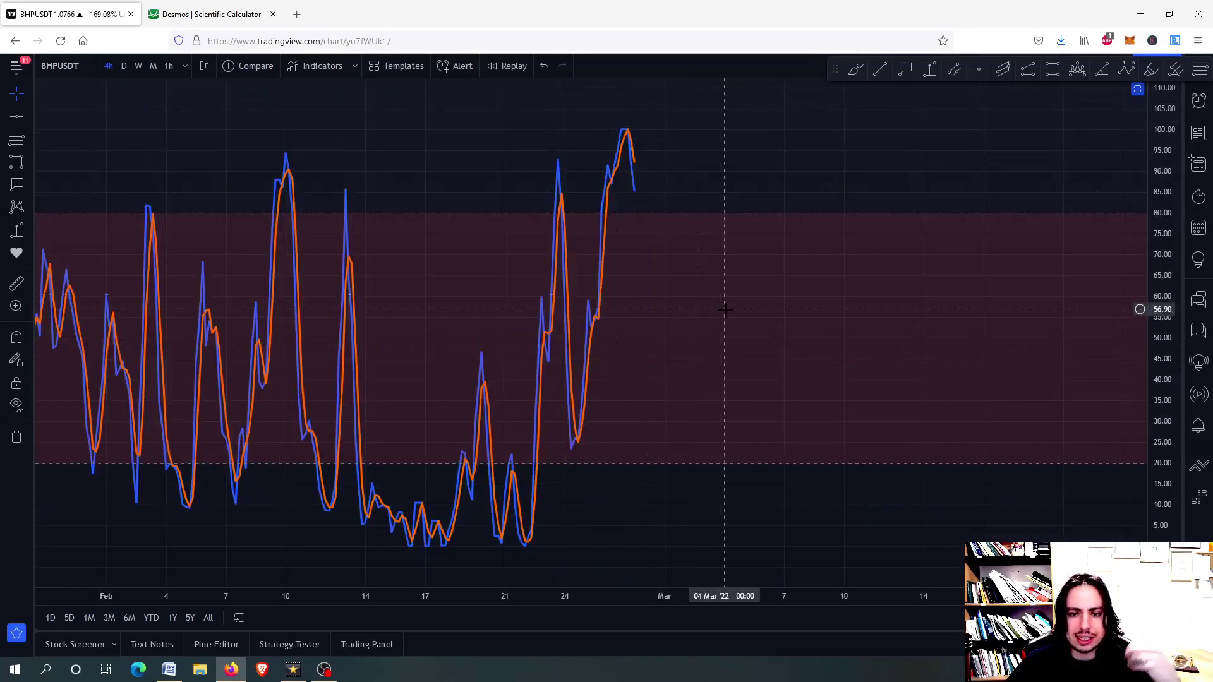
double_click(707, 324)
double_click(686, 499)
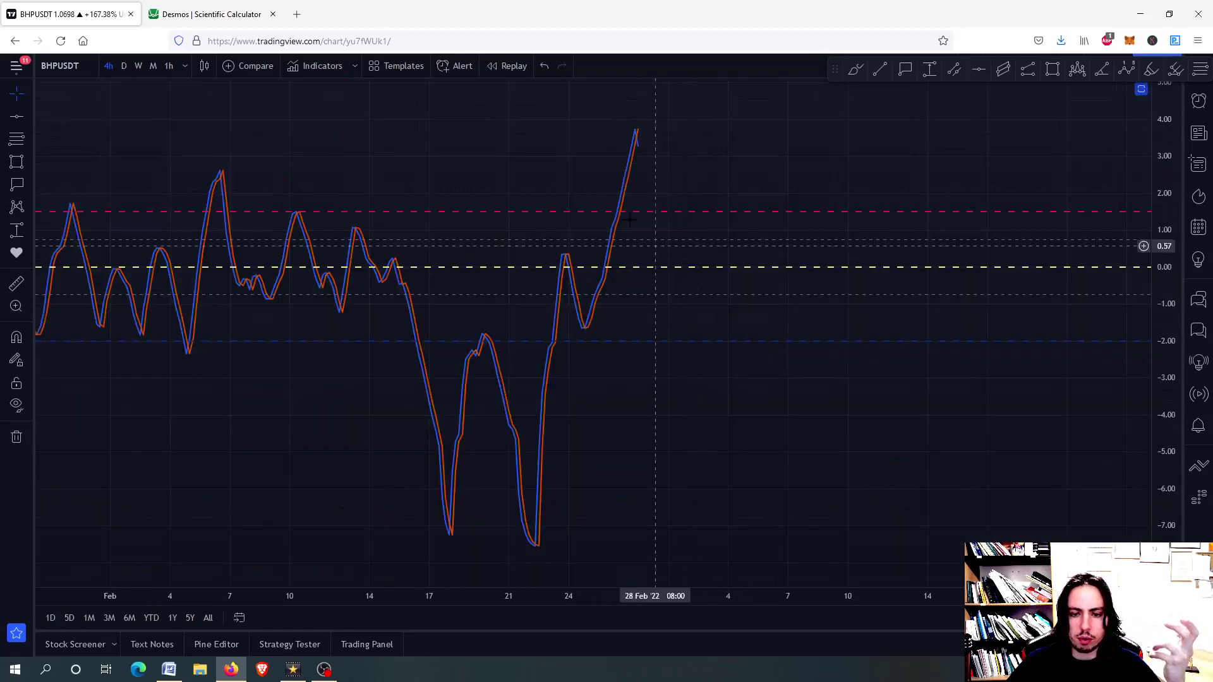
double_click(697, 562)
double_click(659, 572)
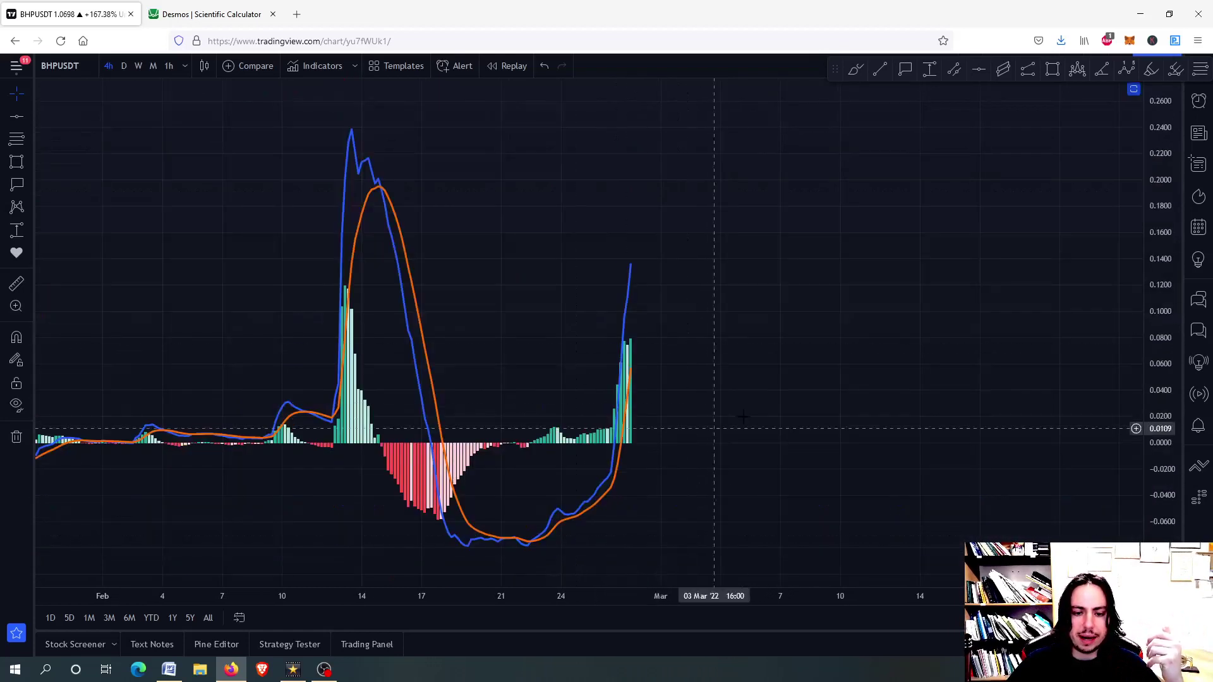
double_click(746, 418)
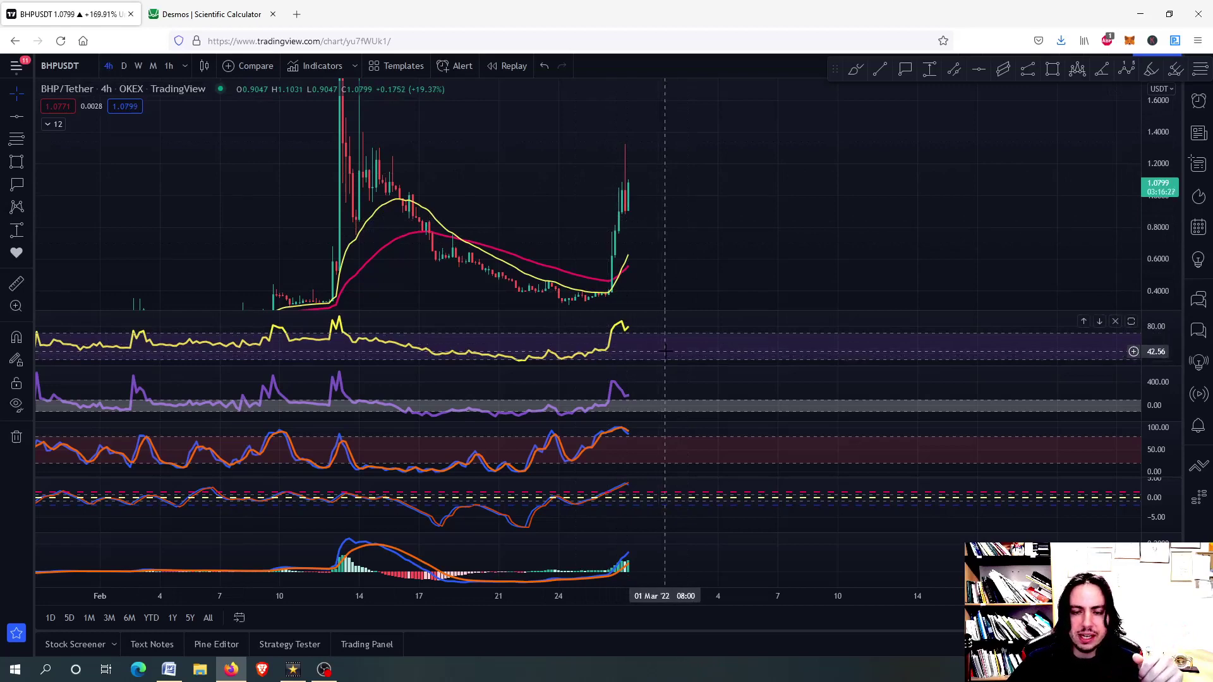
double_click(665, 351)
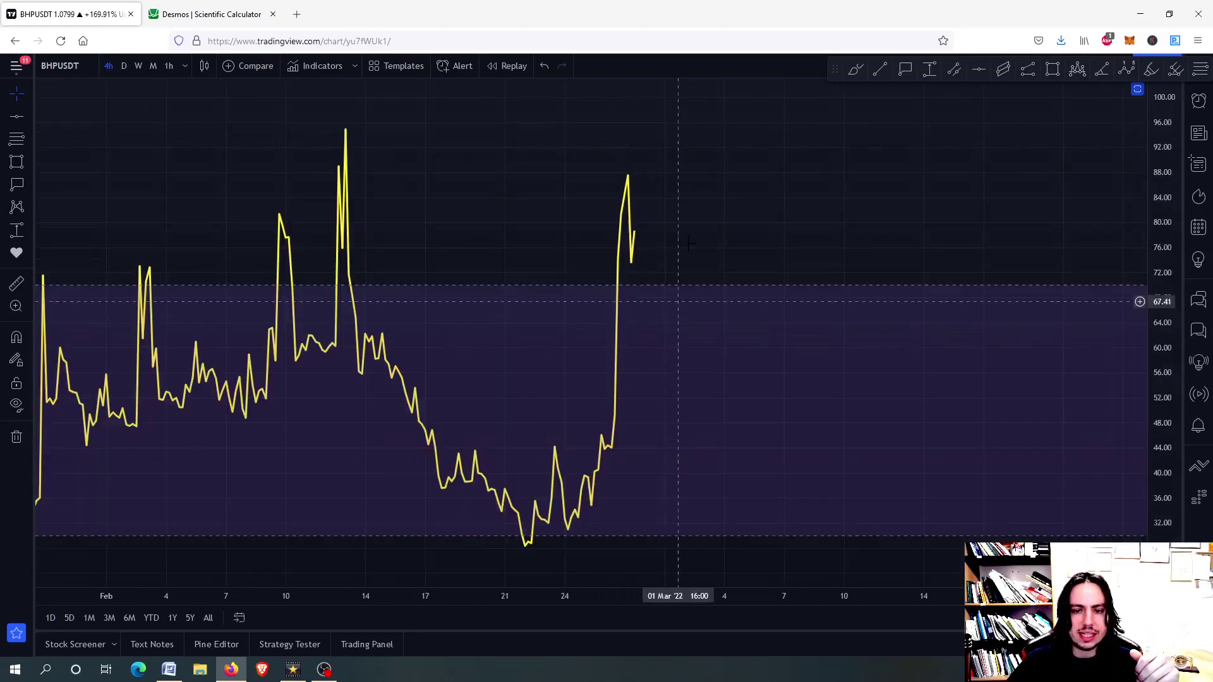
double_click(688, 327)
double_click(660, 463)
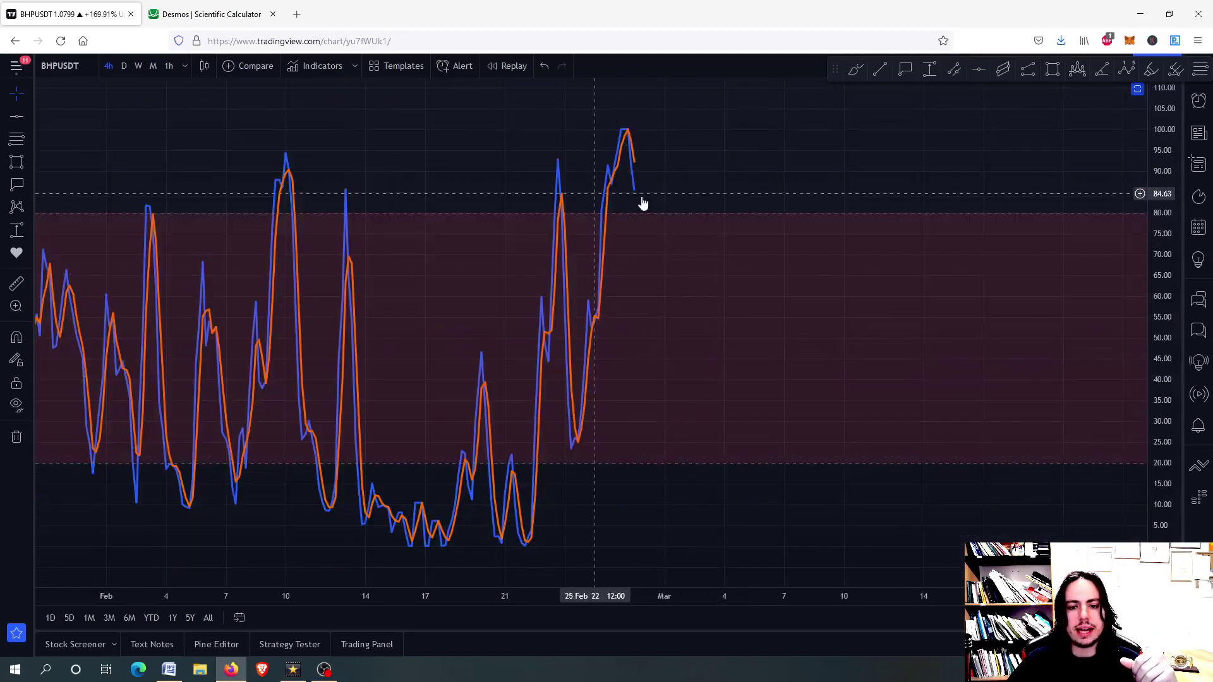
double_click(726, 319)
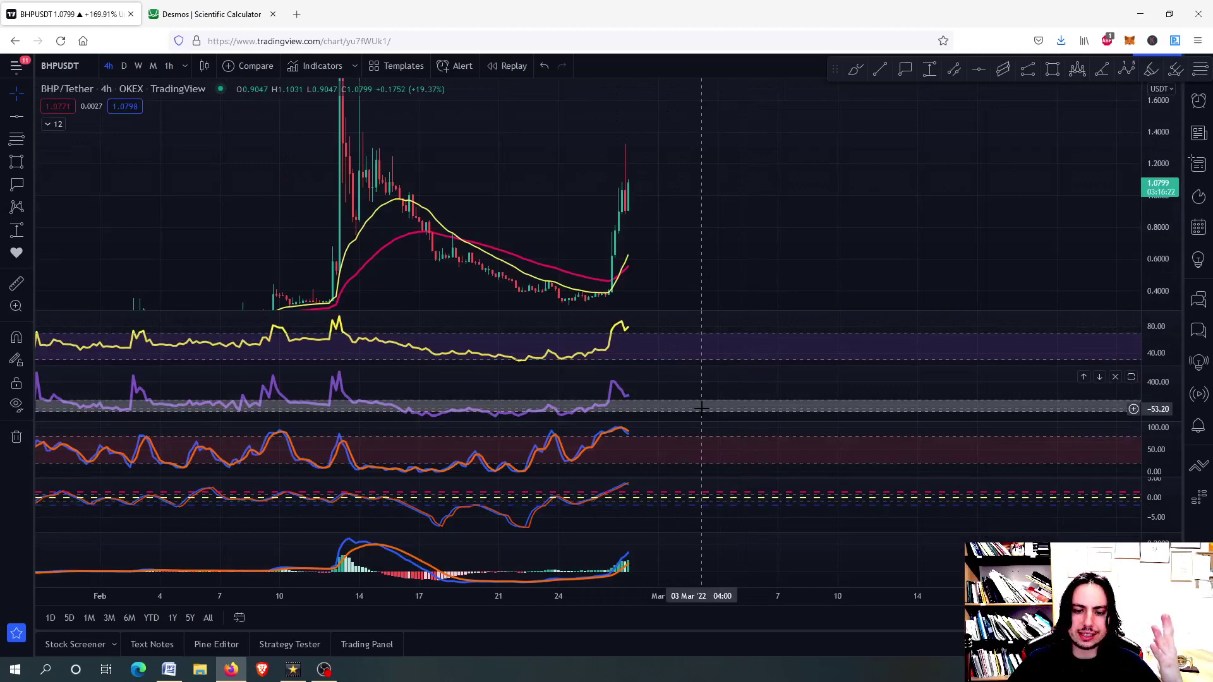
double_click(702, 409)
double_click(704, 354)
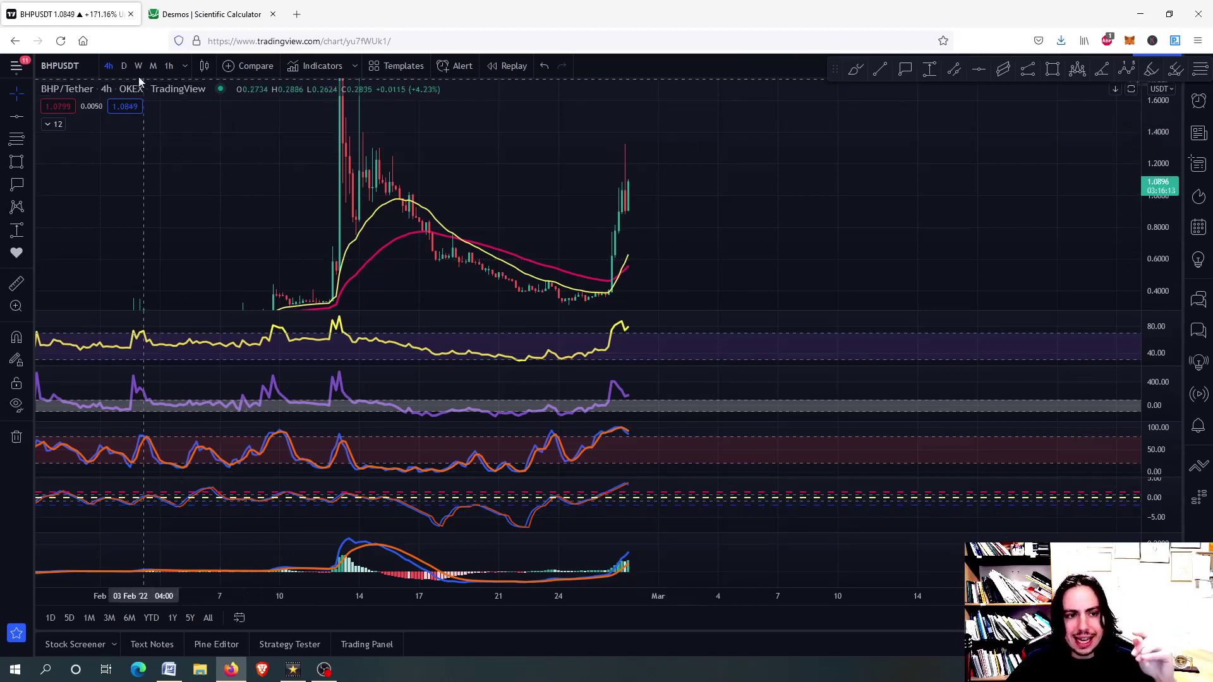
- Switch the chart to daily candles and briefly enlarge, then restore, the RSI and CCI panes
click(124, 67)
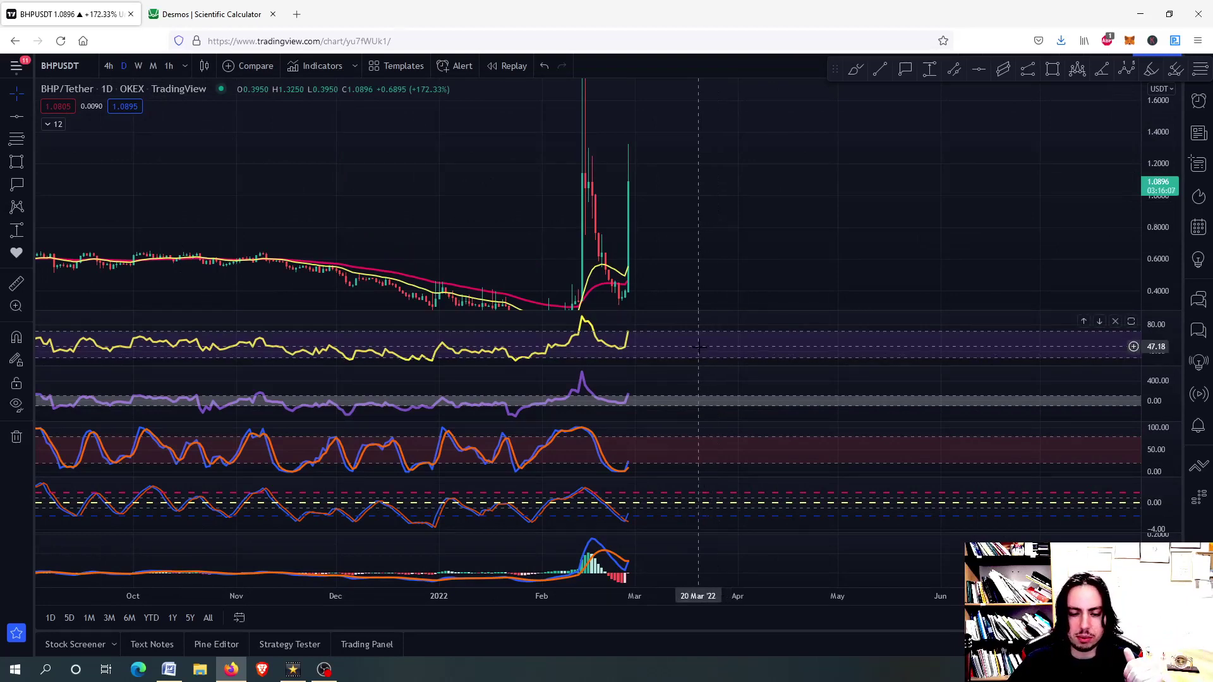
double_click(699, 341)
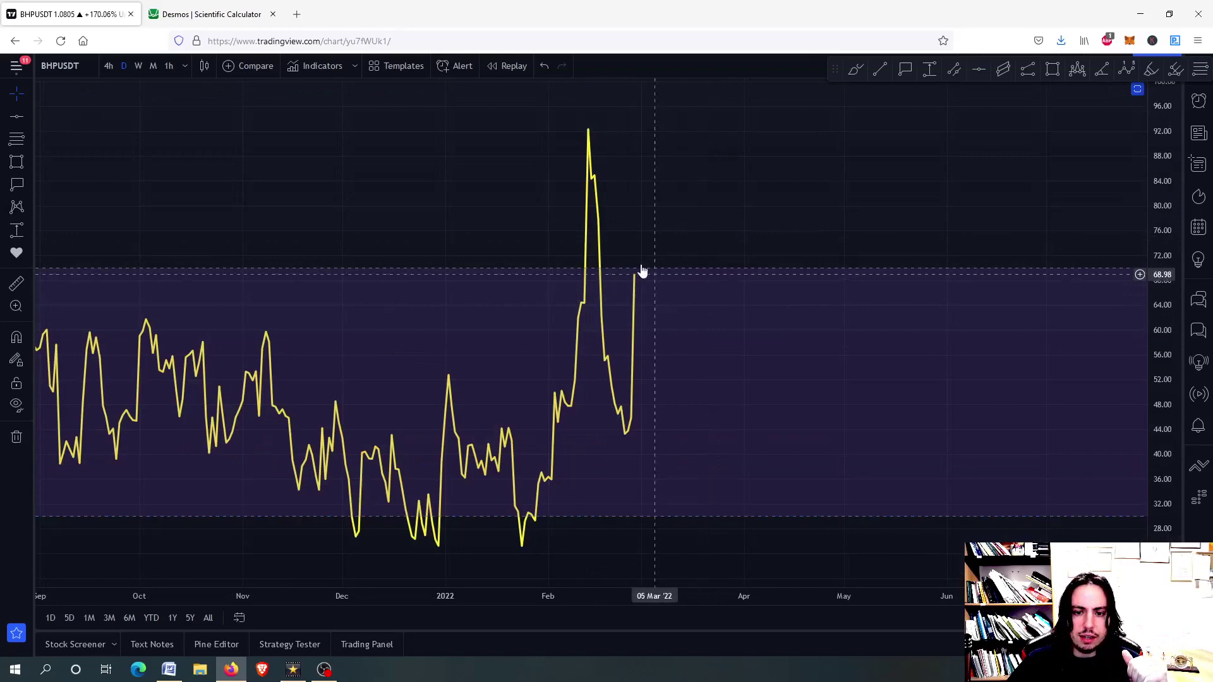
double_click(682, 328)
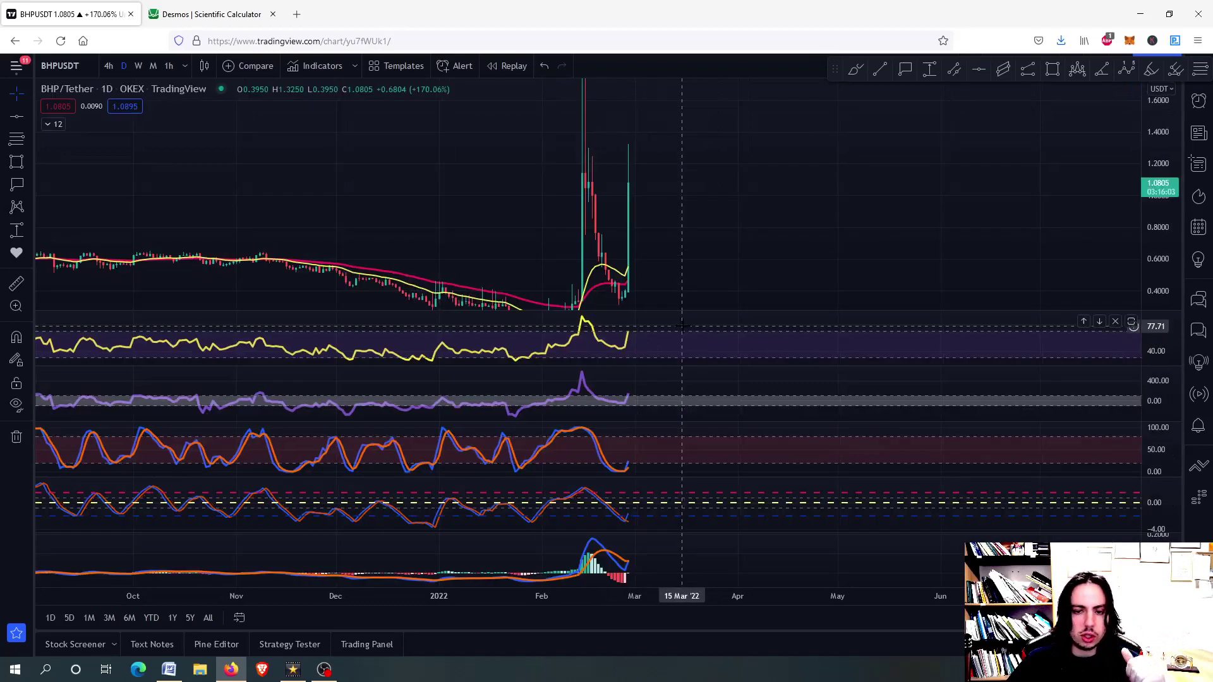
double_click(681, 398)
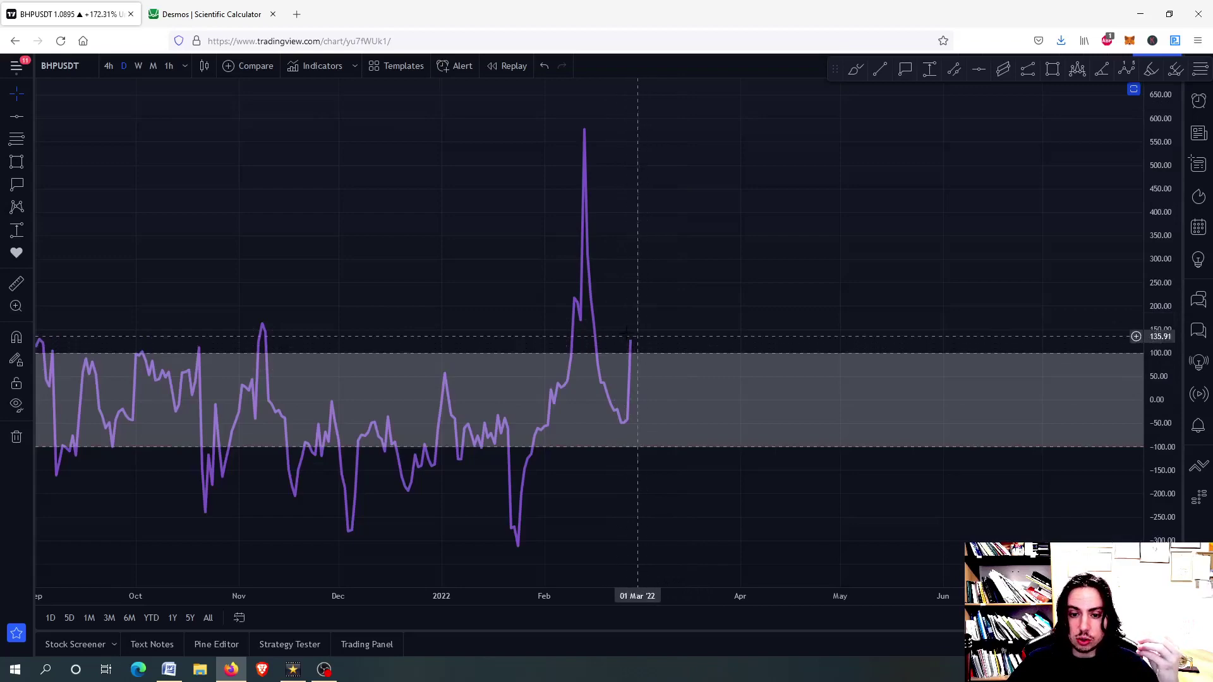
double_click(699, 379)
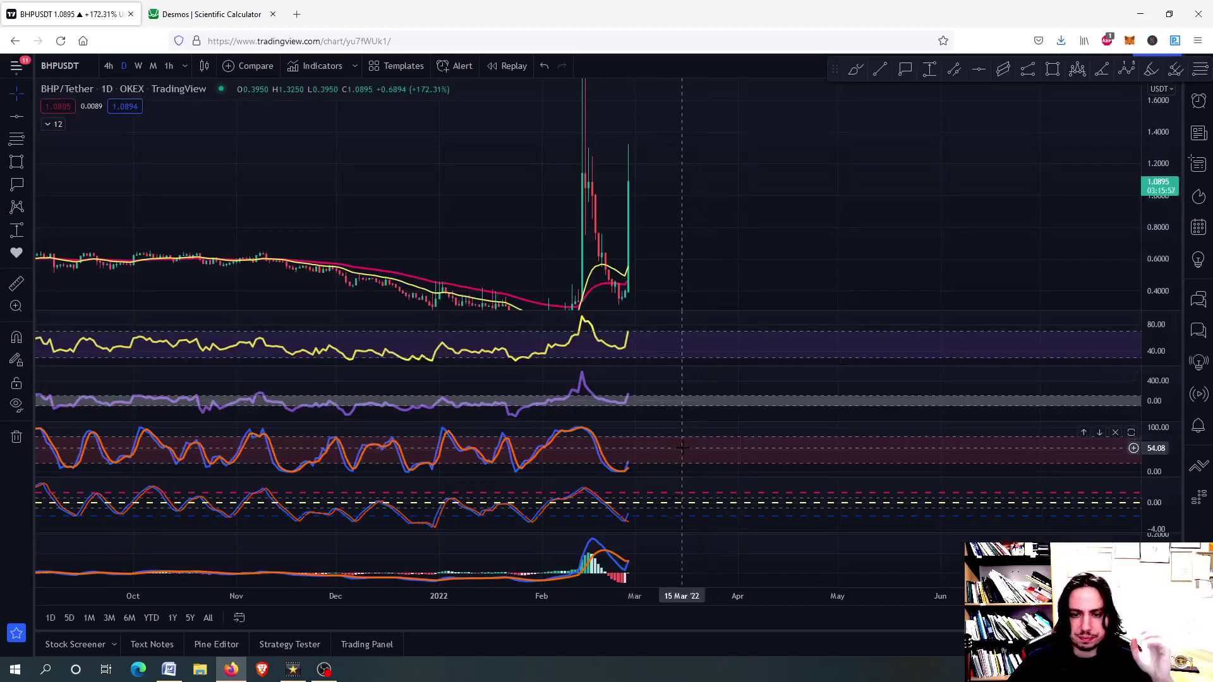
- Enlarge and restore the stochastic and dashed-line oscillator panes, then maximize the price pane
double_click(683, 443)
double_click(676, 440)
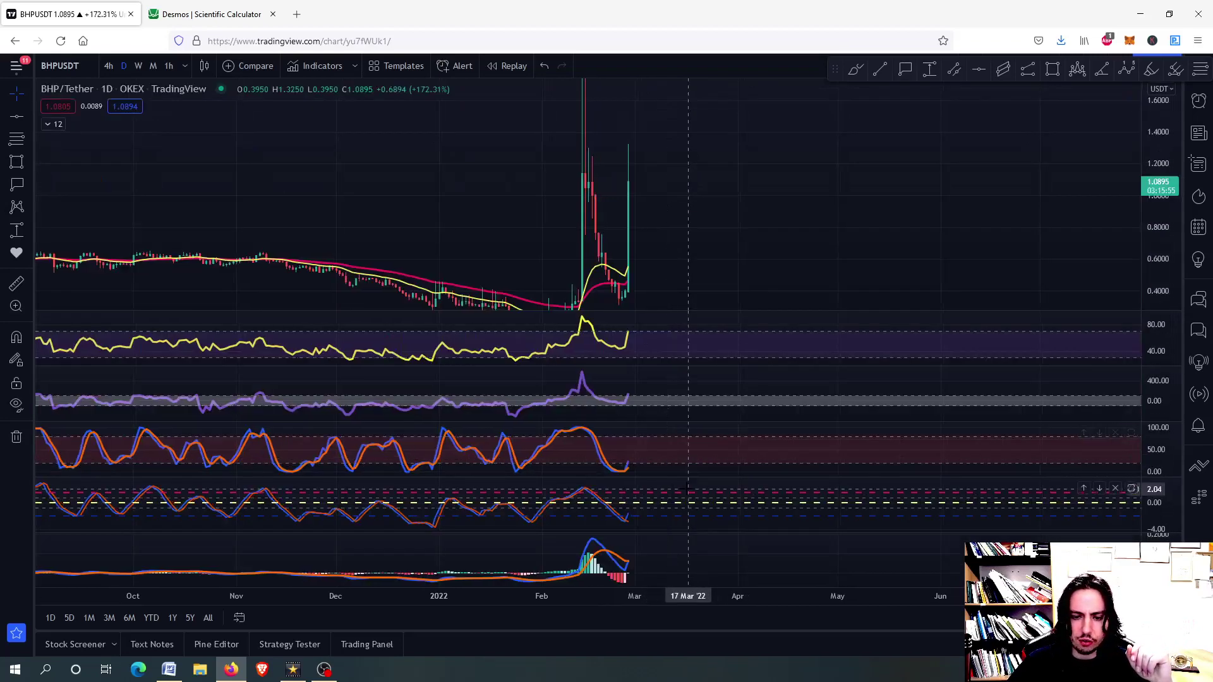
double_click(655, 490)
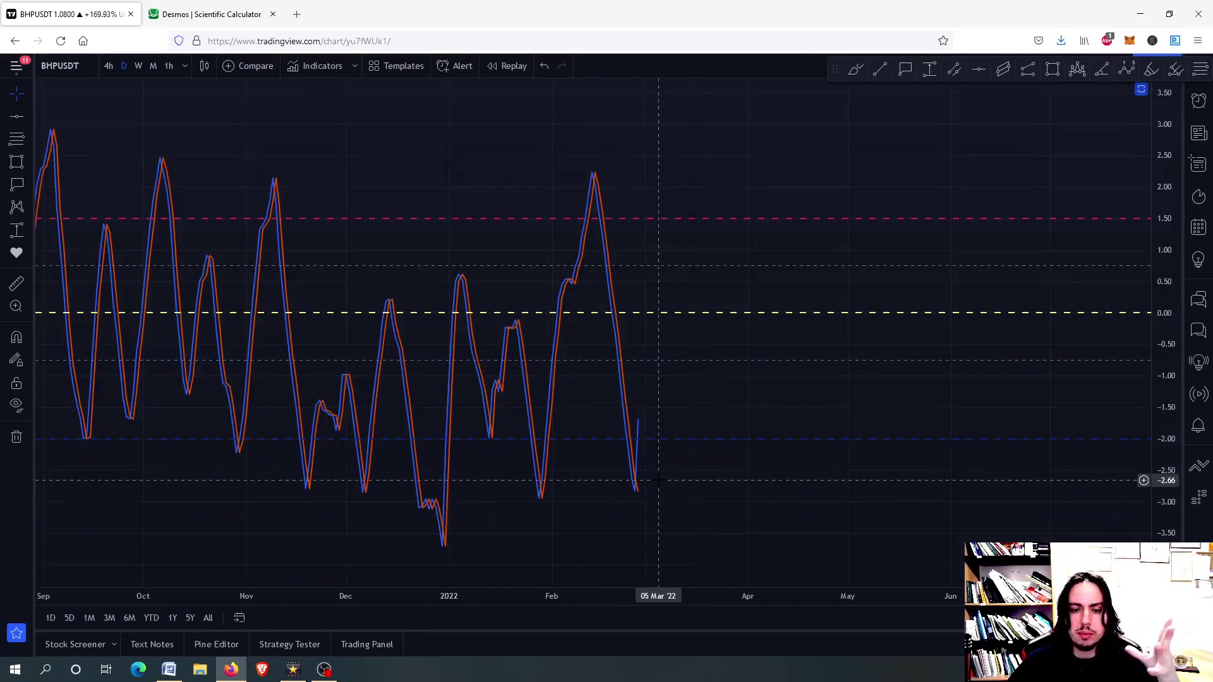
double_click(656, 474)
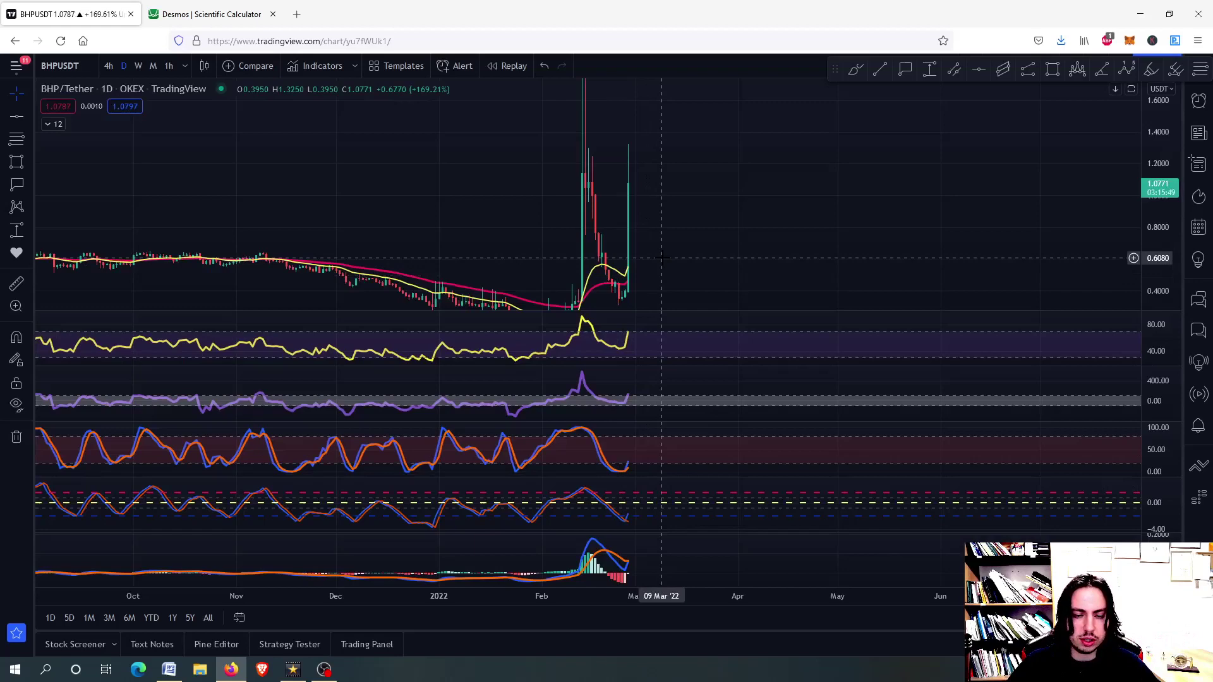
double_click(628, 238)
- Compress the daily chart's price scale so all candles and the higher price levels fit
scroll(626, 350, up, 2)
scroll(626, 349, up, 1)
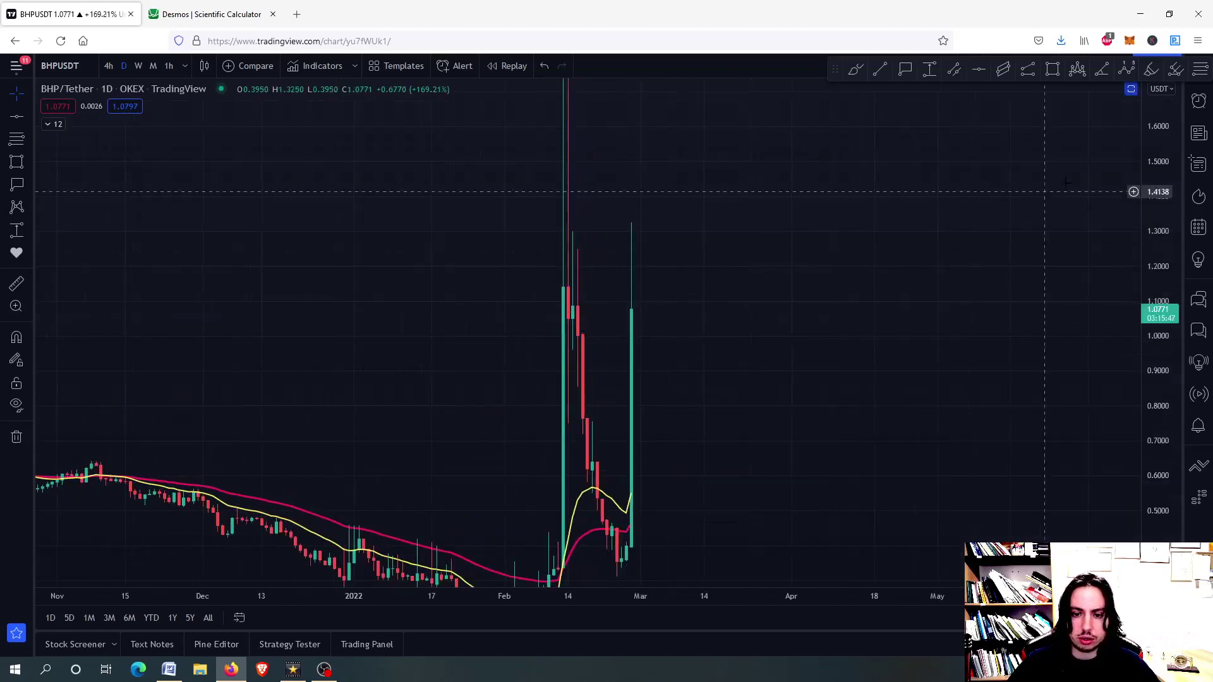
drag(1158, 173, 1158, 447)
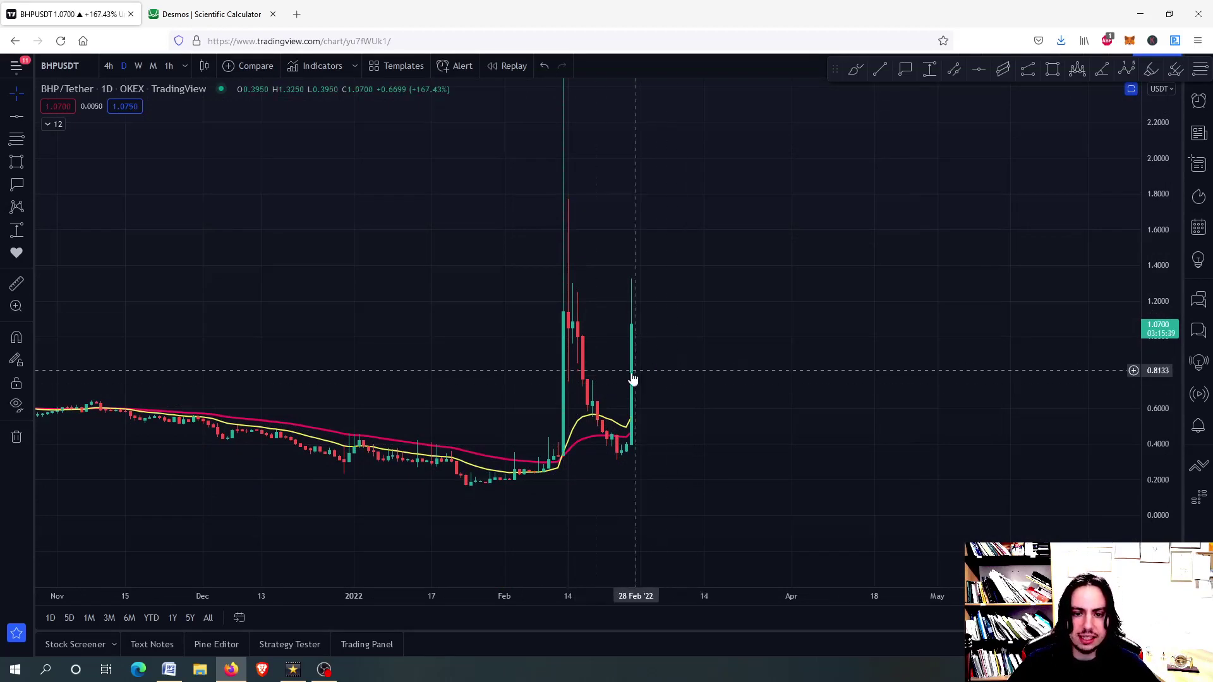
drag(633, 379, 627, 437)
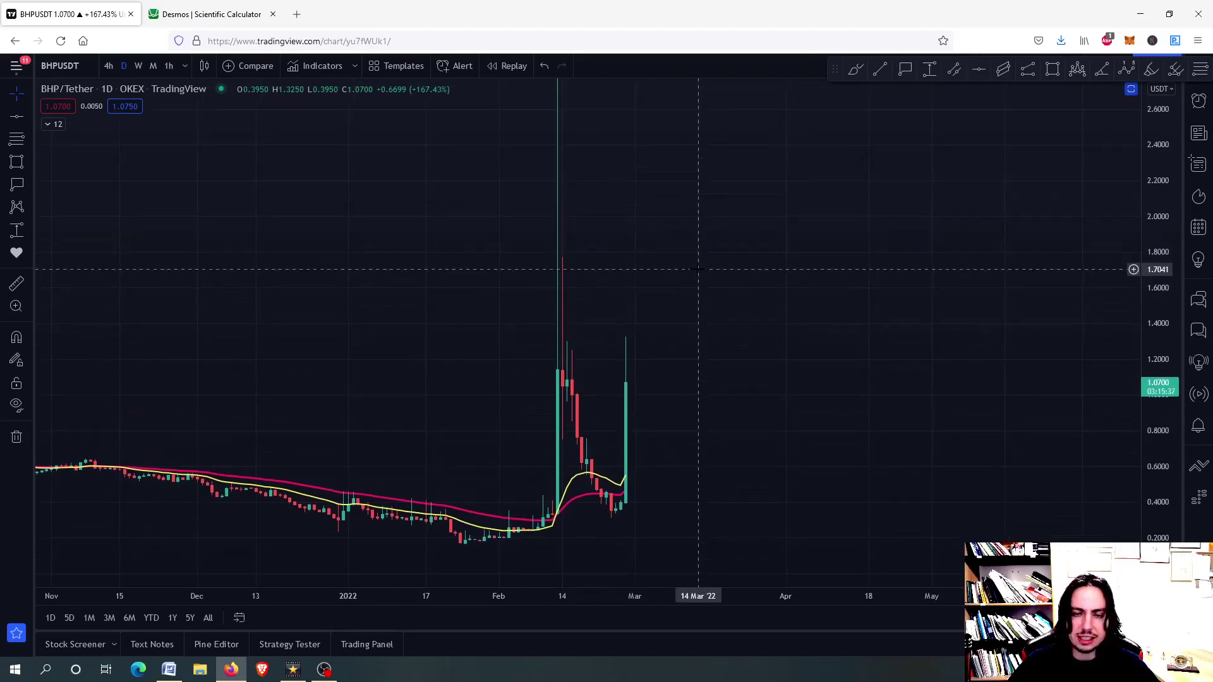
- Return to 4-hour candles and compress the scale until the whole spike near 3.0 fits
click(112, 70)
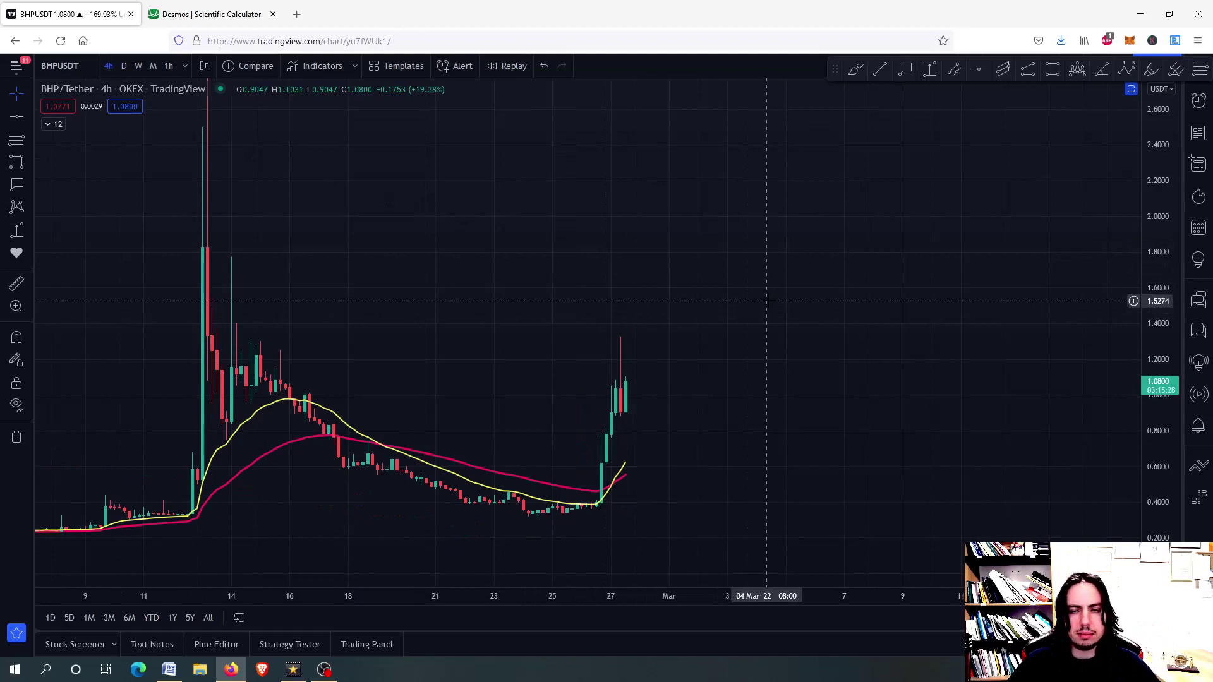
scroll(768, 302, down, 3)
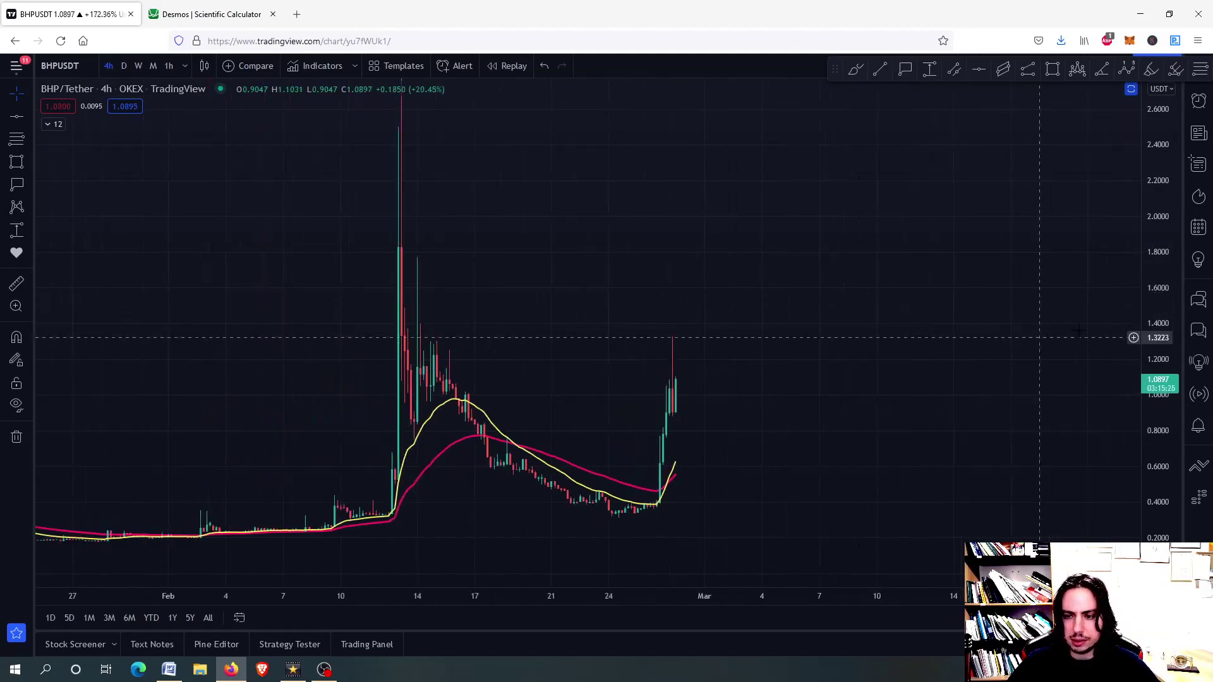
drag(1174, 403, 1132, 452)
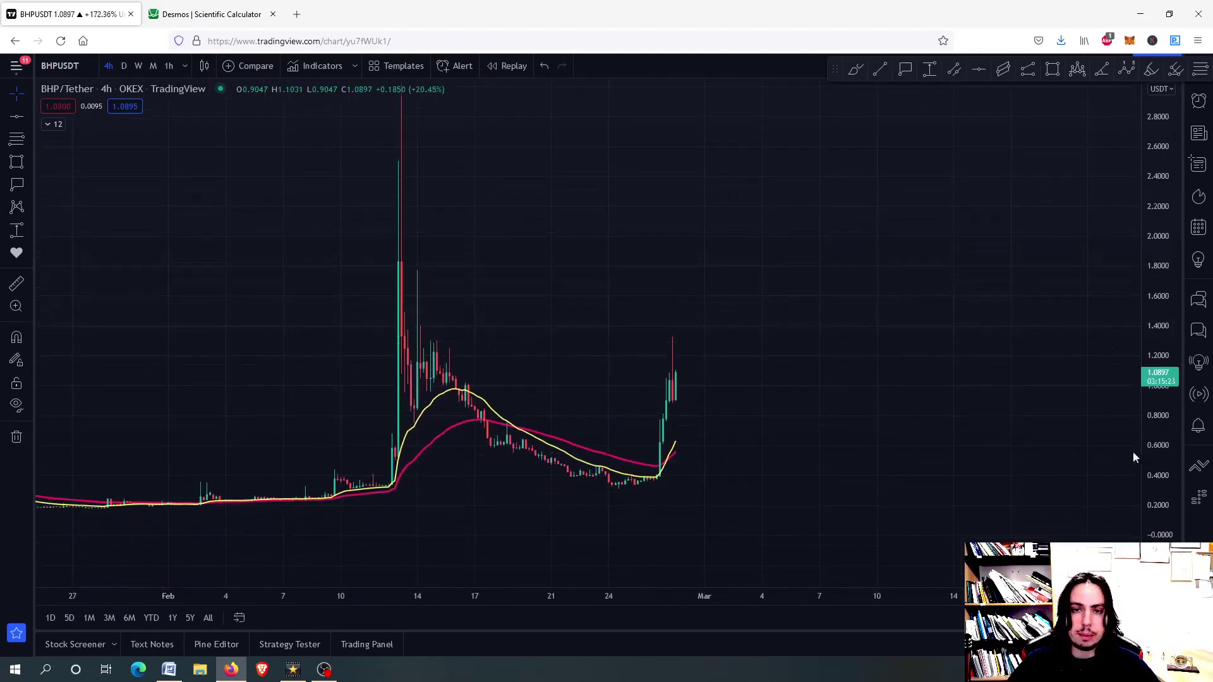
scroll(749, 320, down, 3)
scroll(758, 327, up, 5)
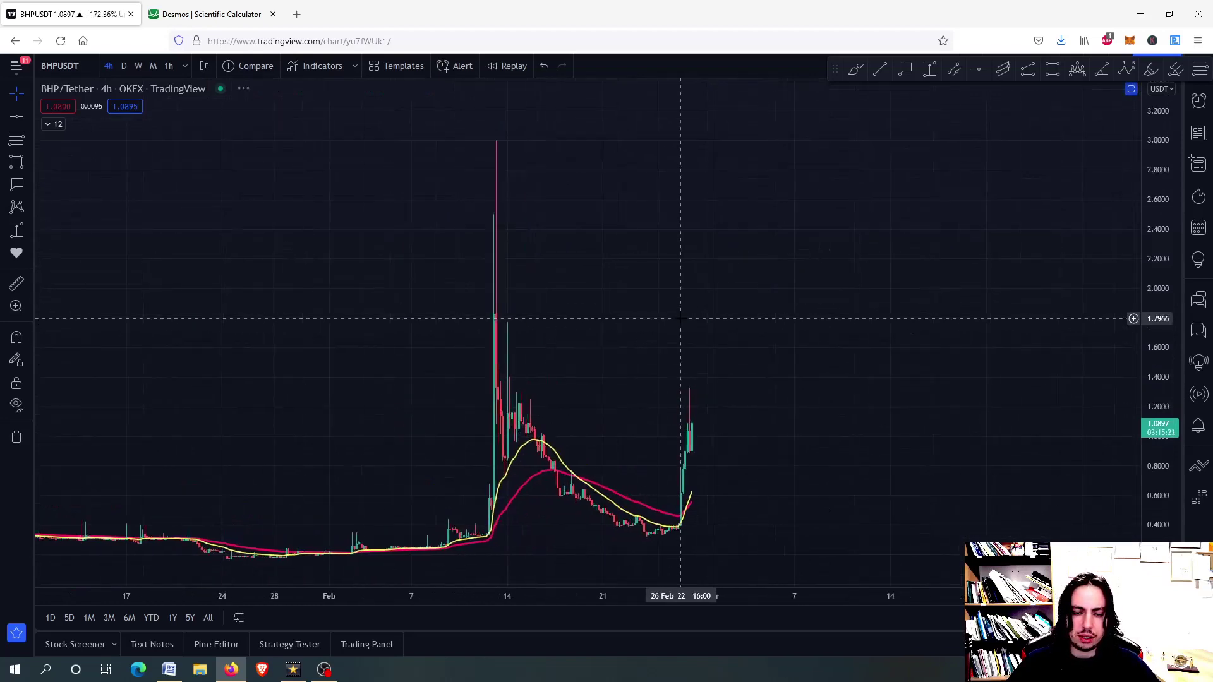
scroll(618, 276, down, 3)
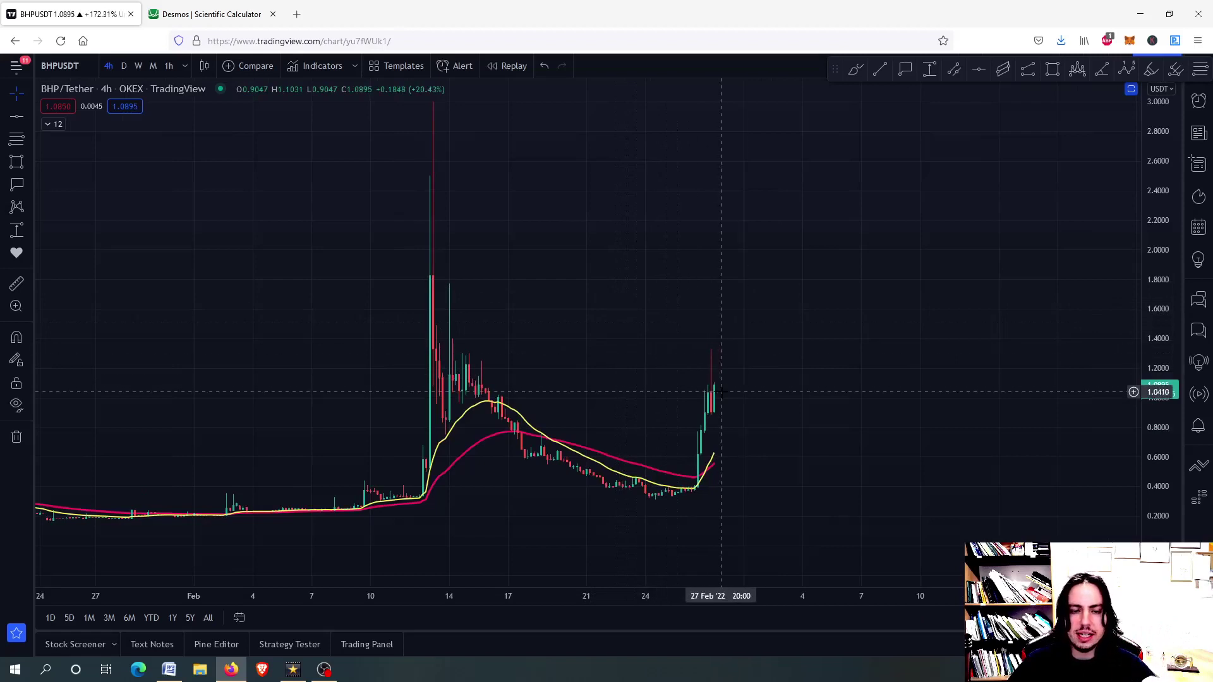
- Draw a Fibonacci retracement from the 3.0003 spike high down to the 0.3106 low
click(17, 143)
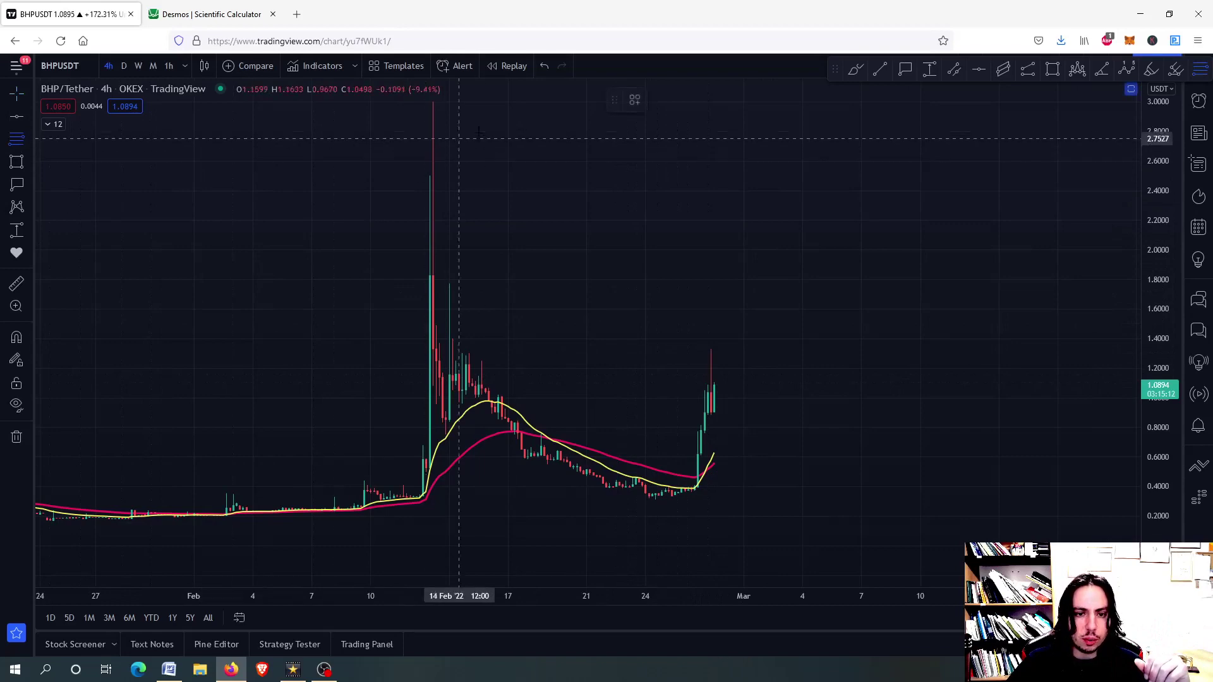
click(498, 101)
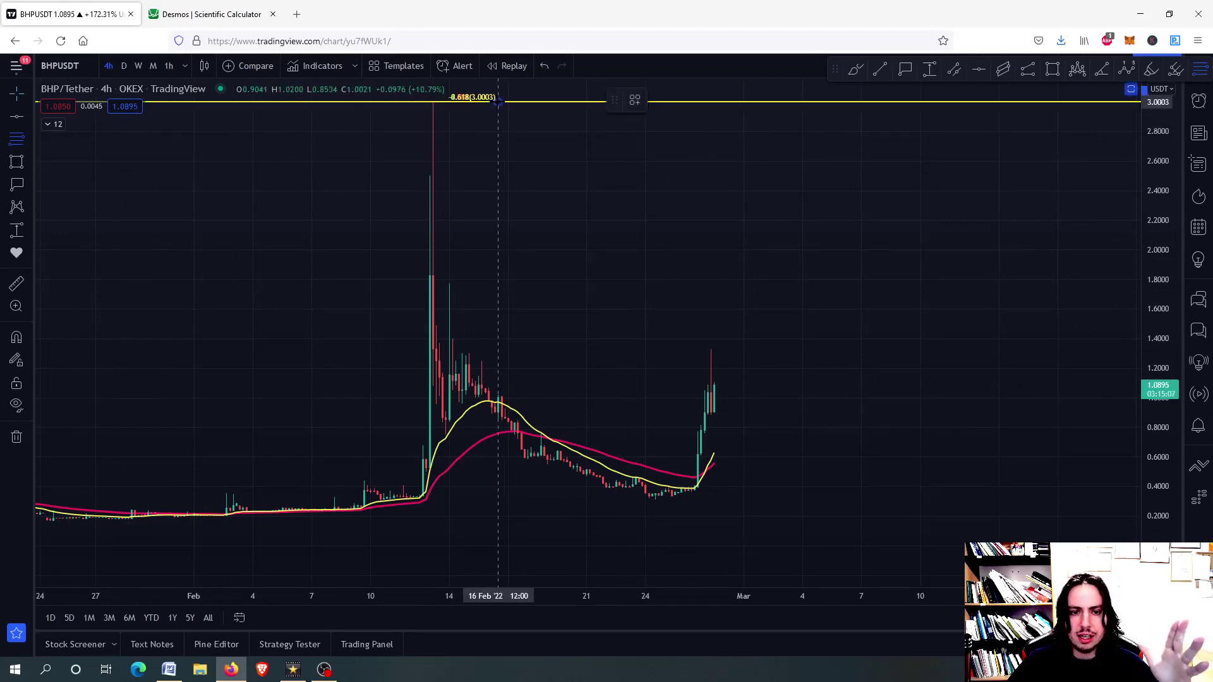
click(661, 499)
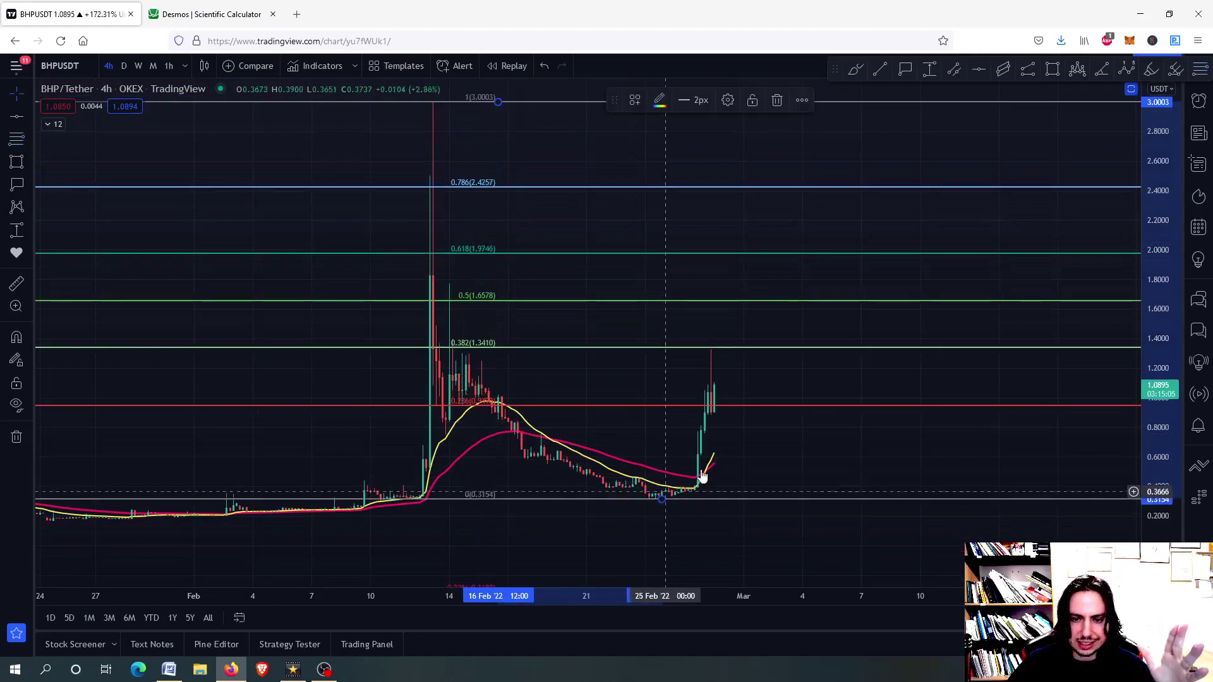
drag(1167, 490, 1168, 531)
drag(603, 468, 609, 473)
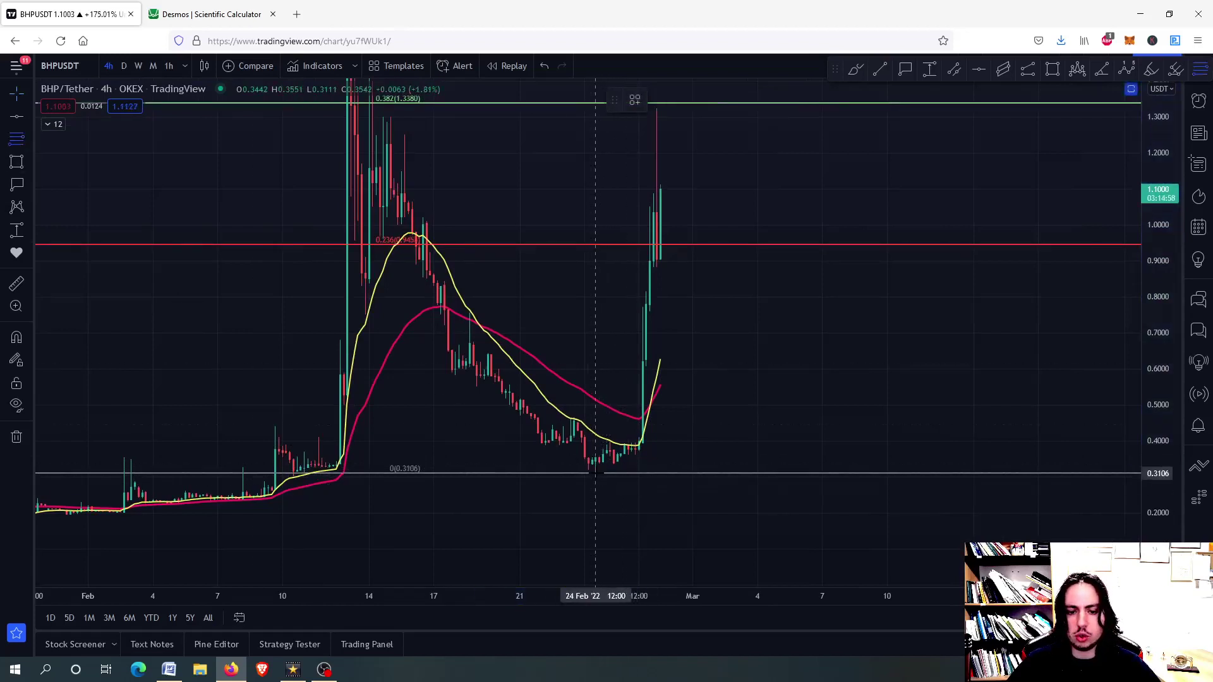
- Draw a second retracement up from the 0.3106 low, bringing the 1.8285 level into view
drag(599, 475, 657, 109)
drag(686, 156, 675, 287)
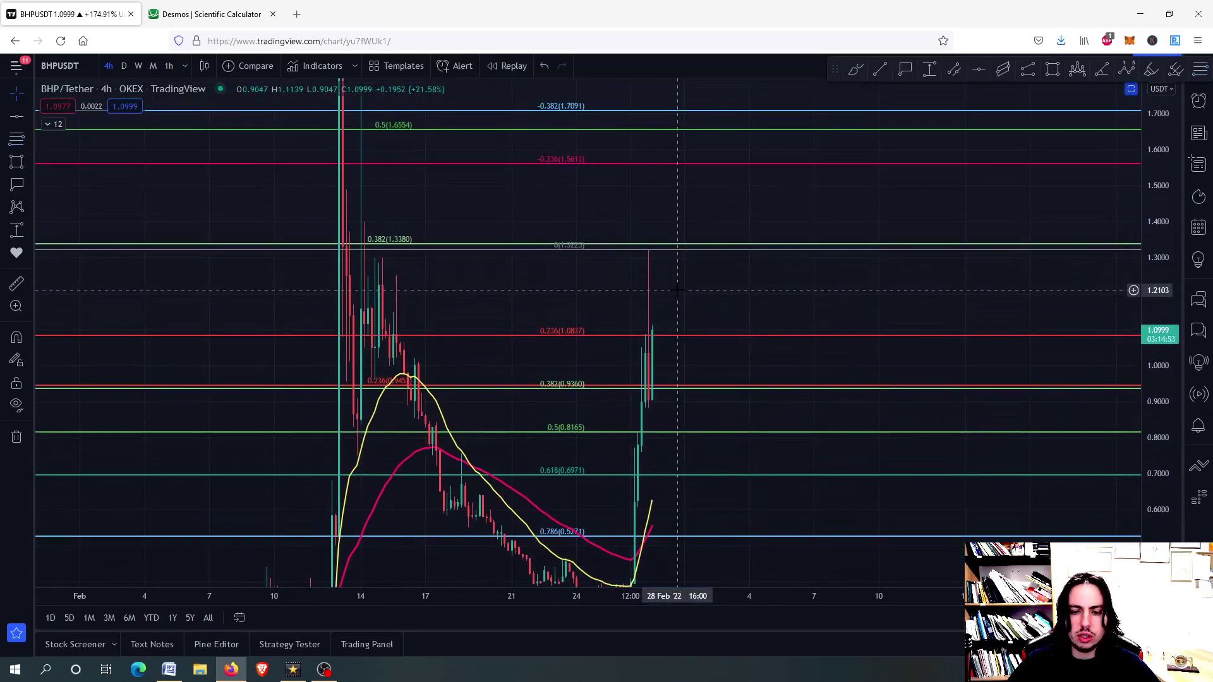
scroll(677, 290, up, 3)
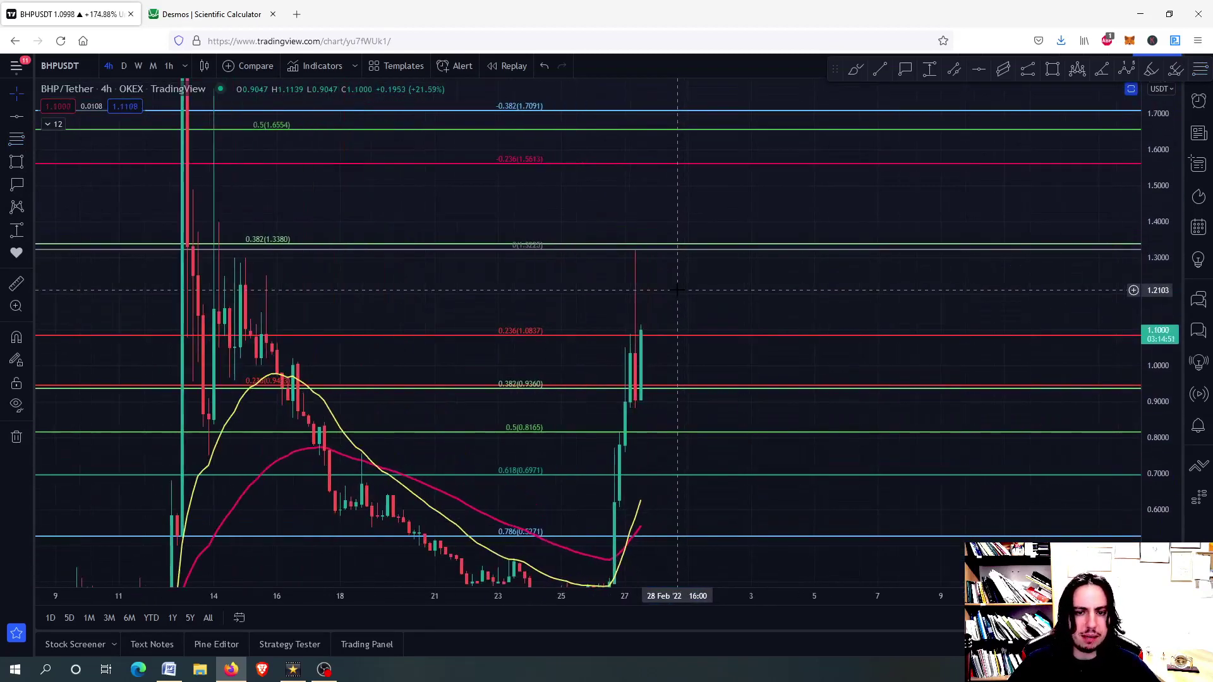
scroll(677, 290, down, 2)
scroll(677, 290, up, 2)
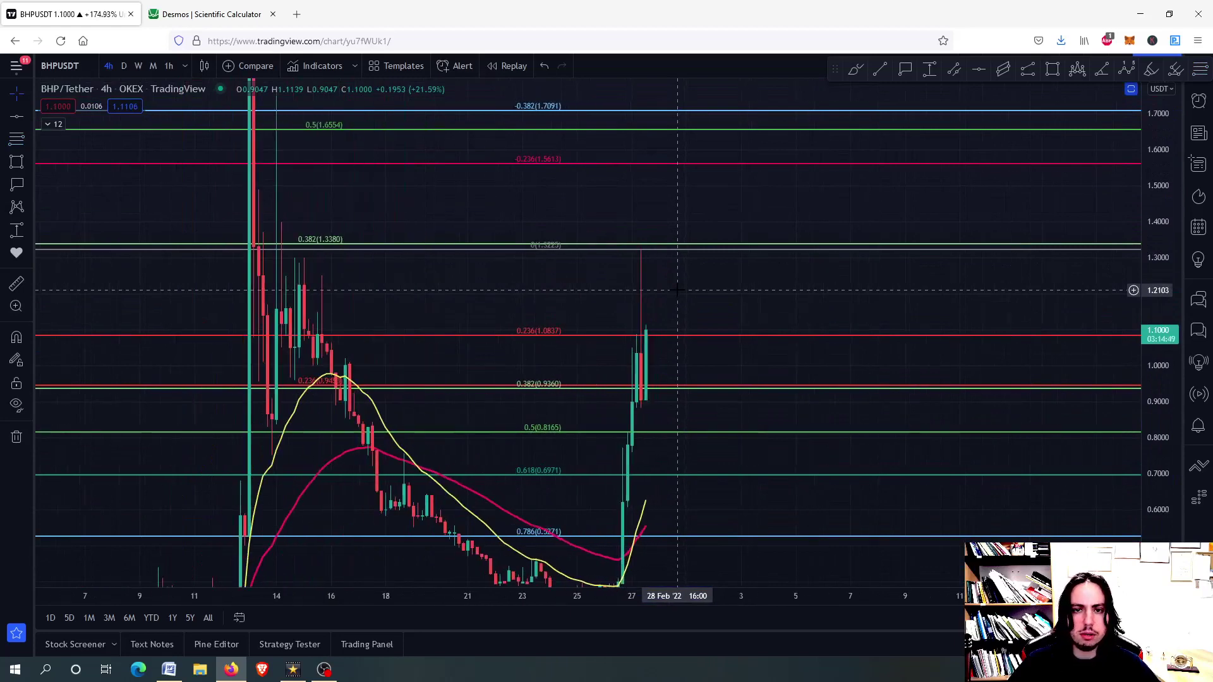
drag(670, 309, 661, 350)
- Place a 1.0858 price-label callout just right of the latest candle
click(904, 69)
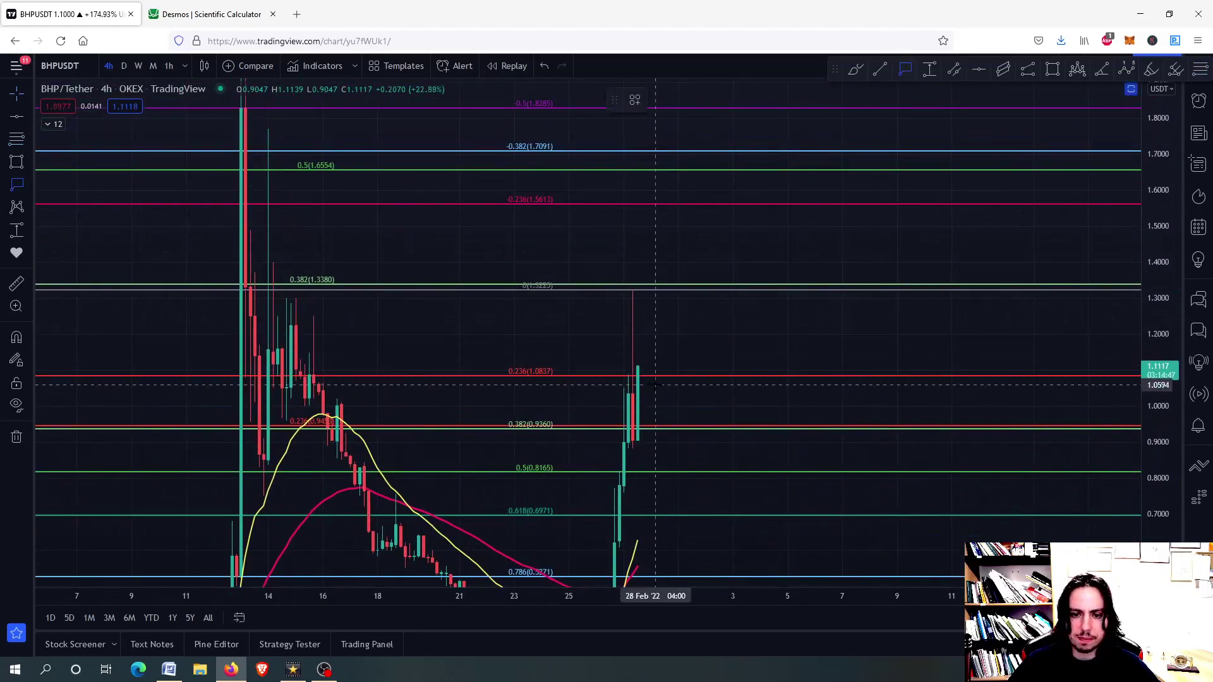
click(663, 378)
click(661, 383)
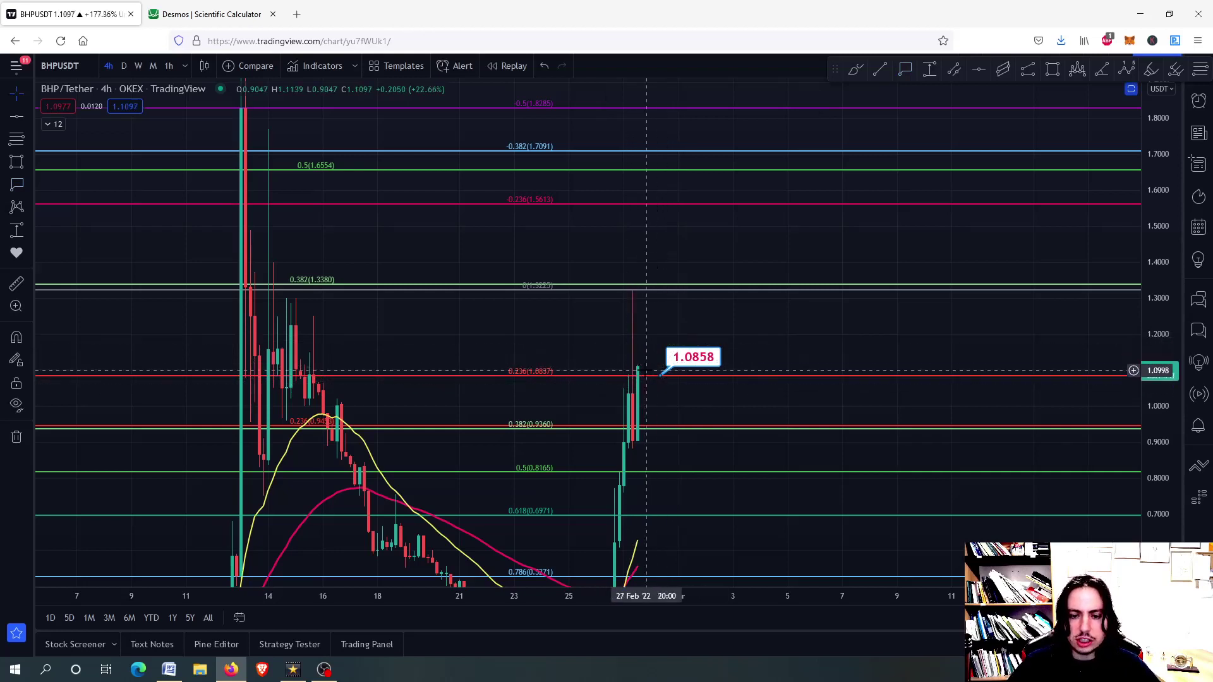
scroll(635, 376, up, 2)
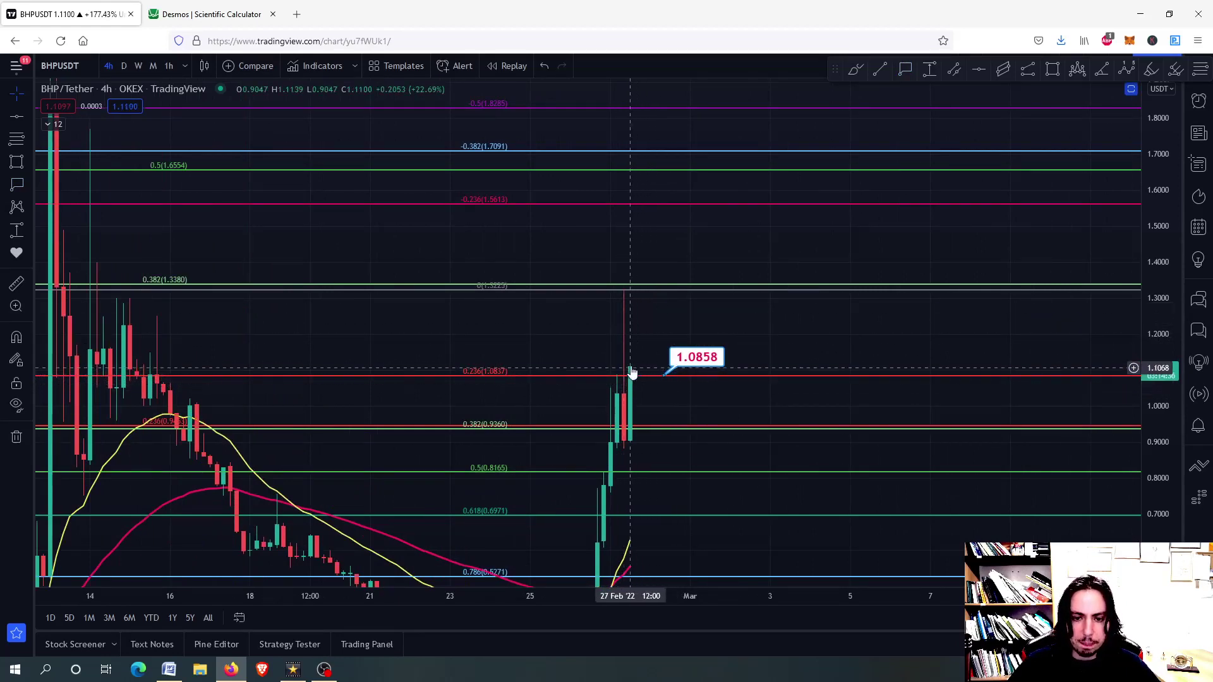
scroll(650, 378, up, 2)
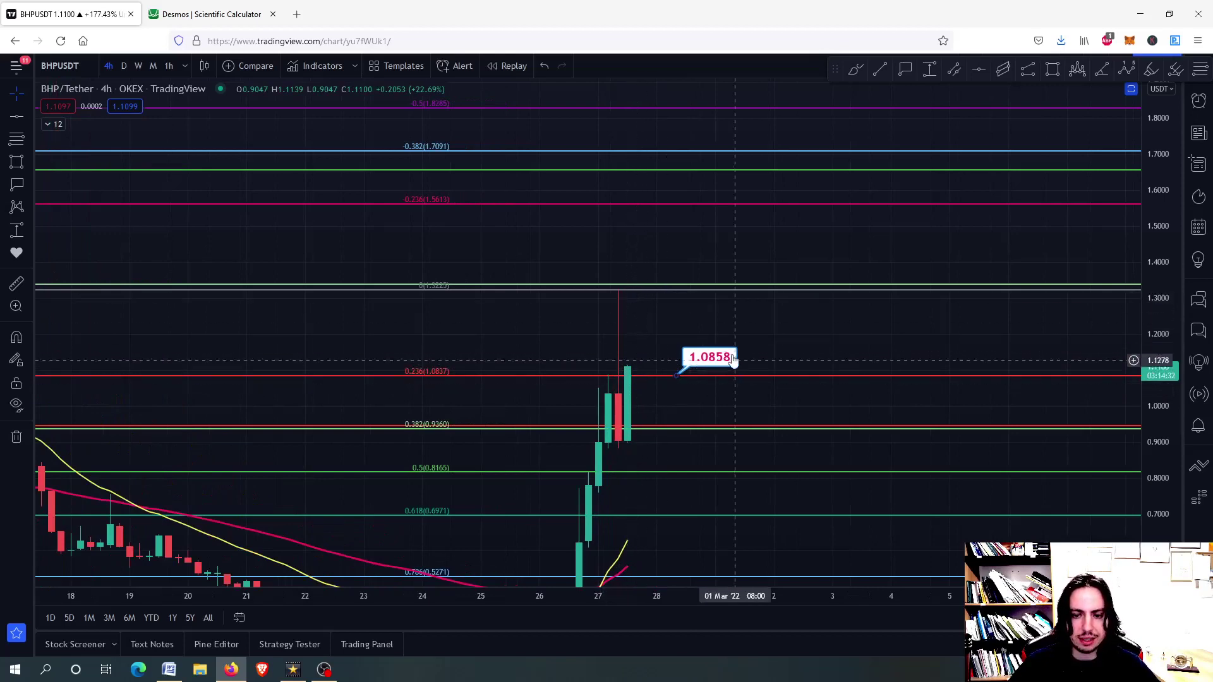
scroll(676, 392, down, 2)
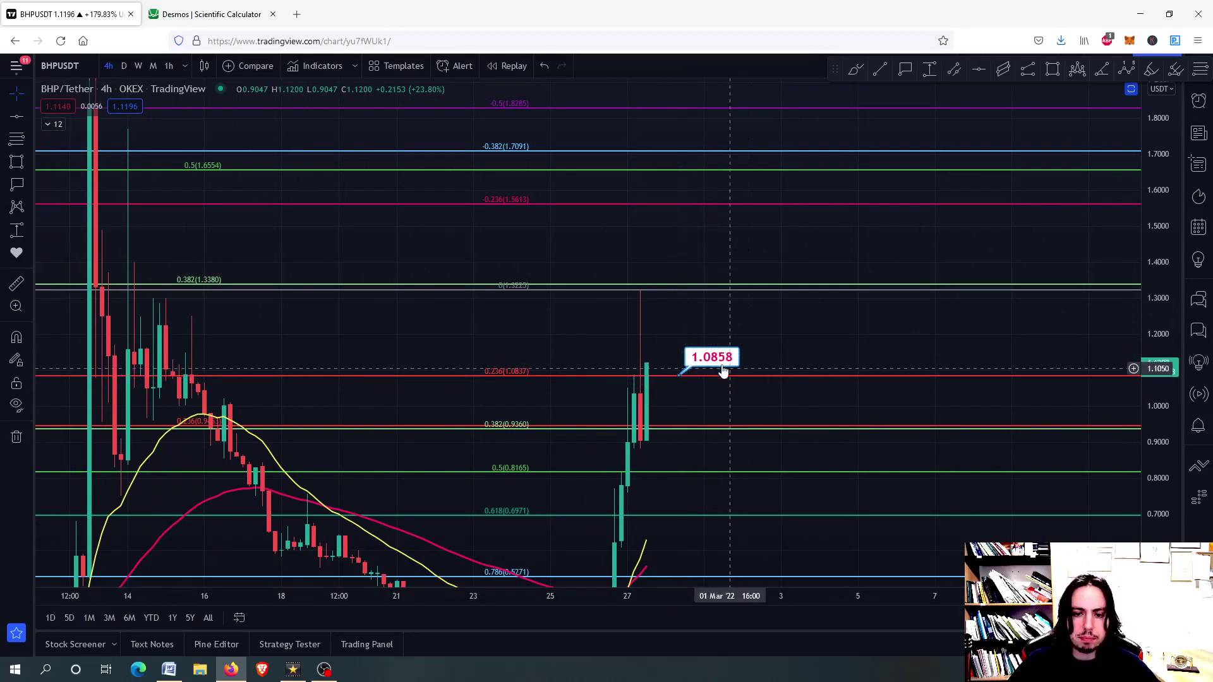
- Add further callouts at 1.3330 and 1.5645 beside the recent candles
click(686, 287)
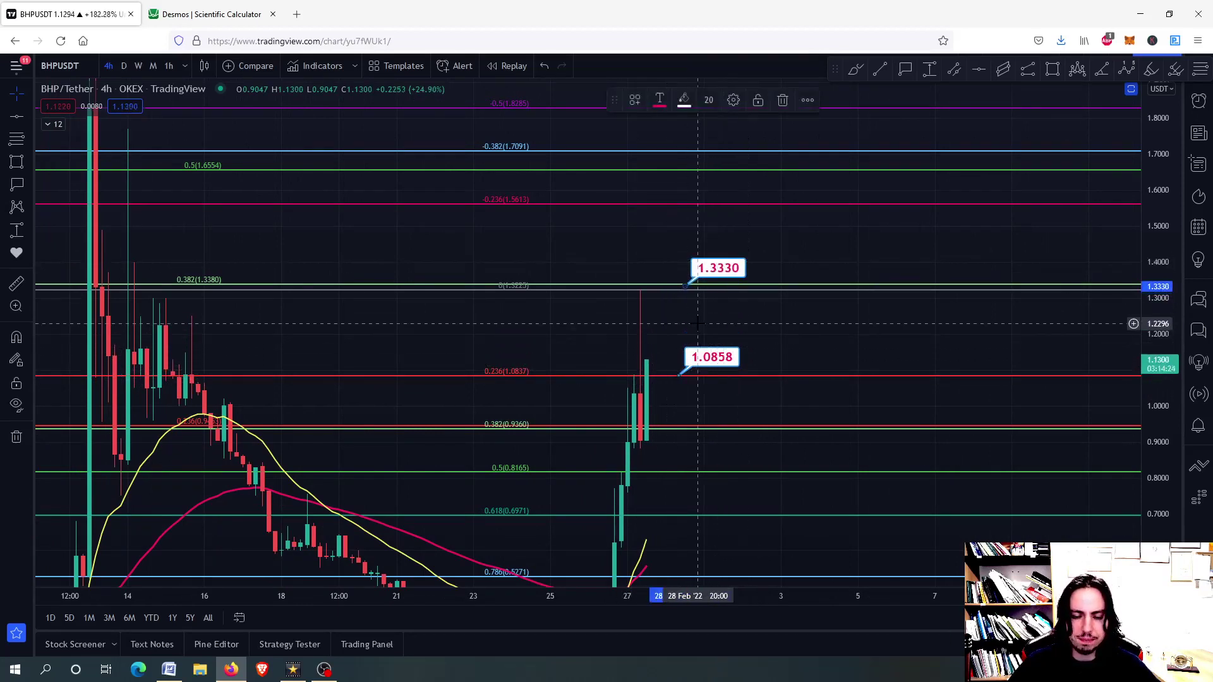
drag(697, 323, 713, 398)
click(700, 289)
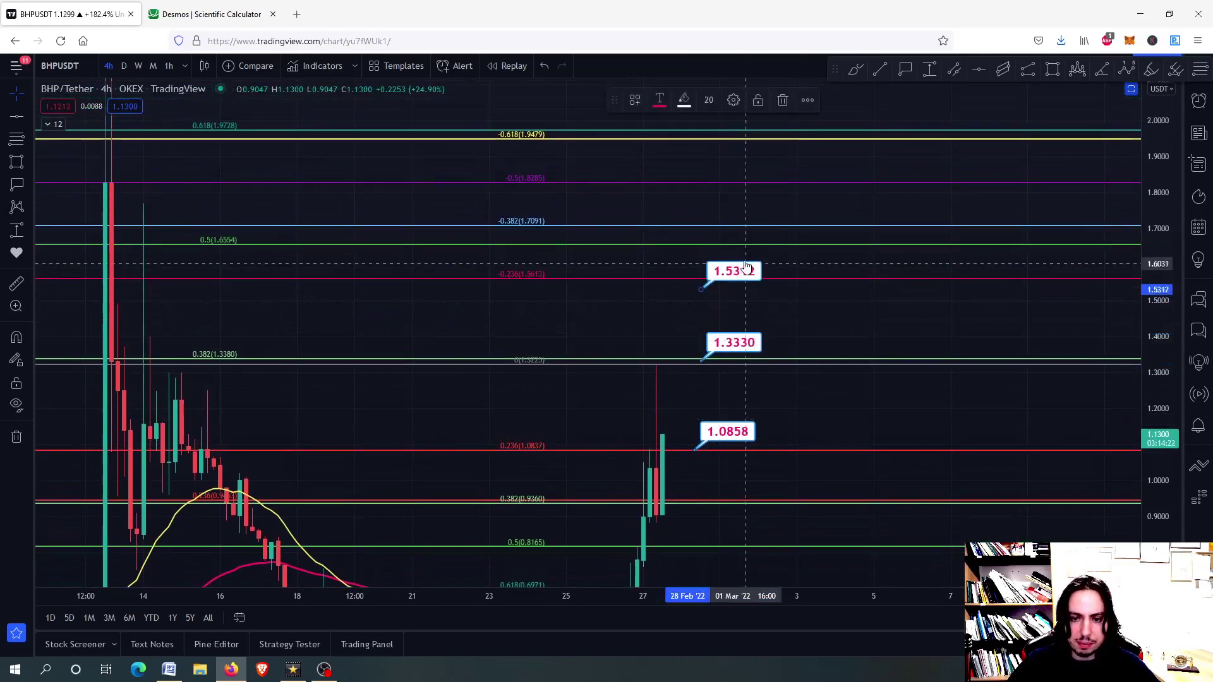
drag(746, 264, 750, 227)
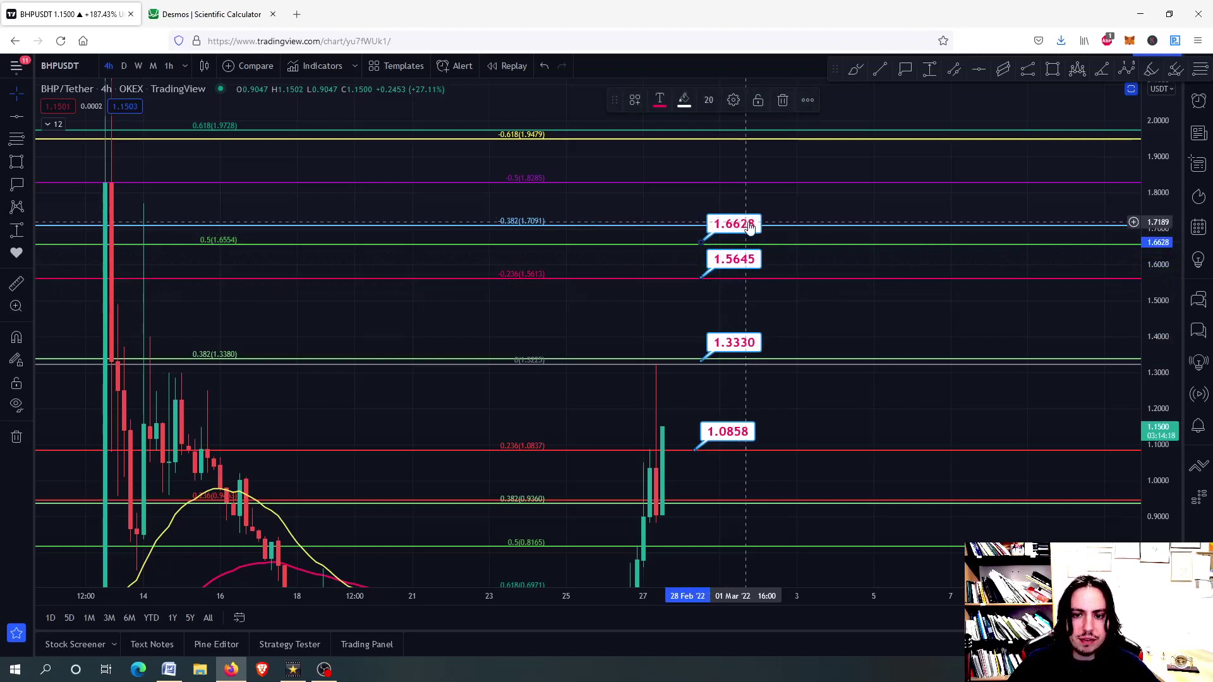
drag(667, 272, 659, 311)
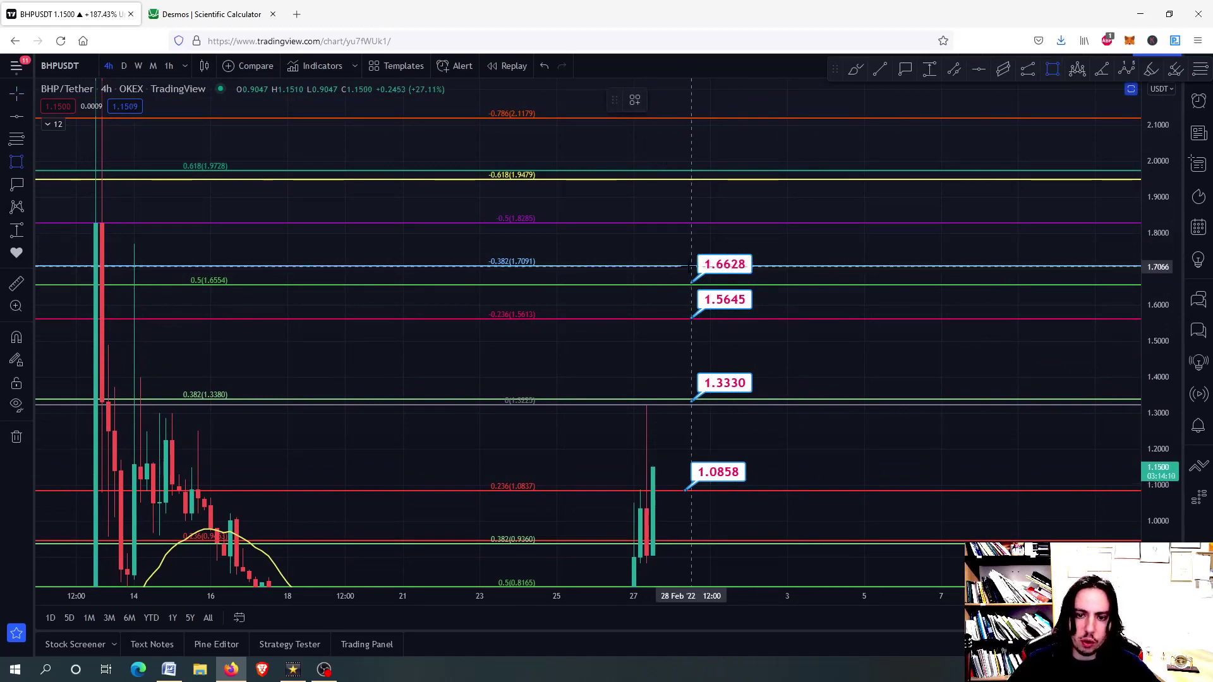
- Draw a highlight rectangle from 1.7066 down to 1.6593 around the 1.6628 target
click(691, 267)
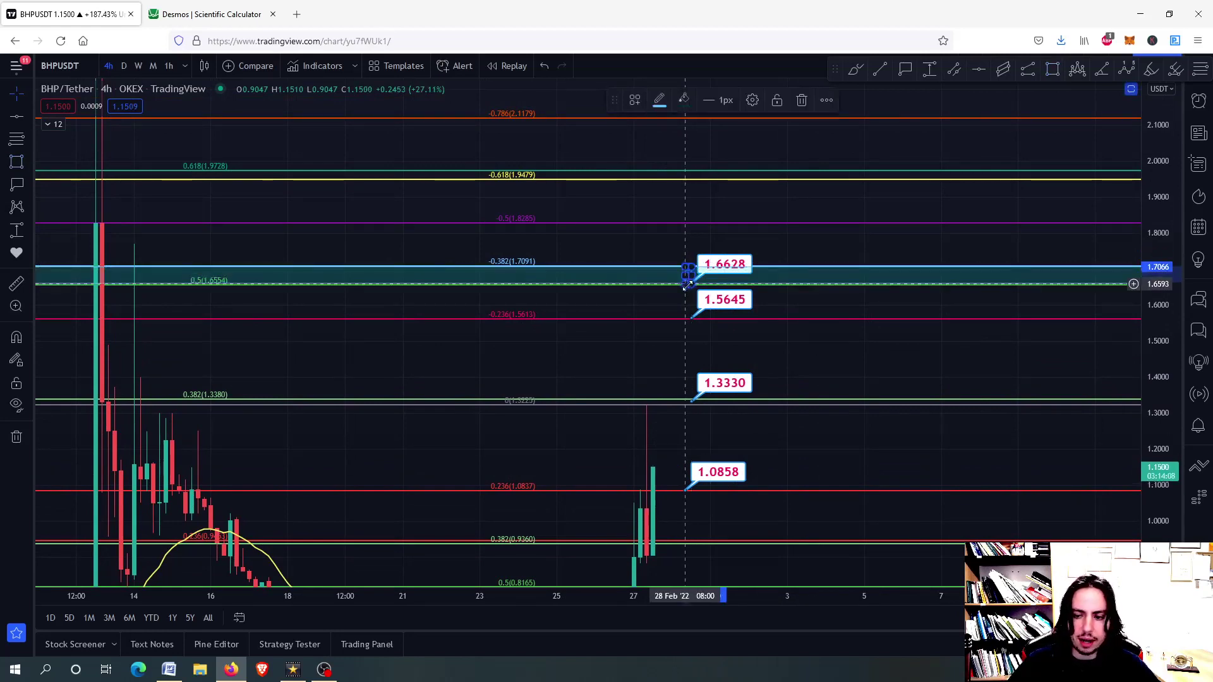
click(686, 283)
scroll(644, 392, up, 3)
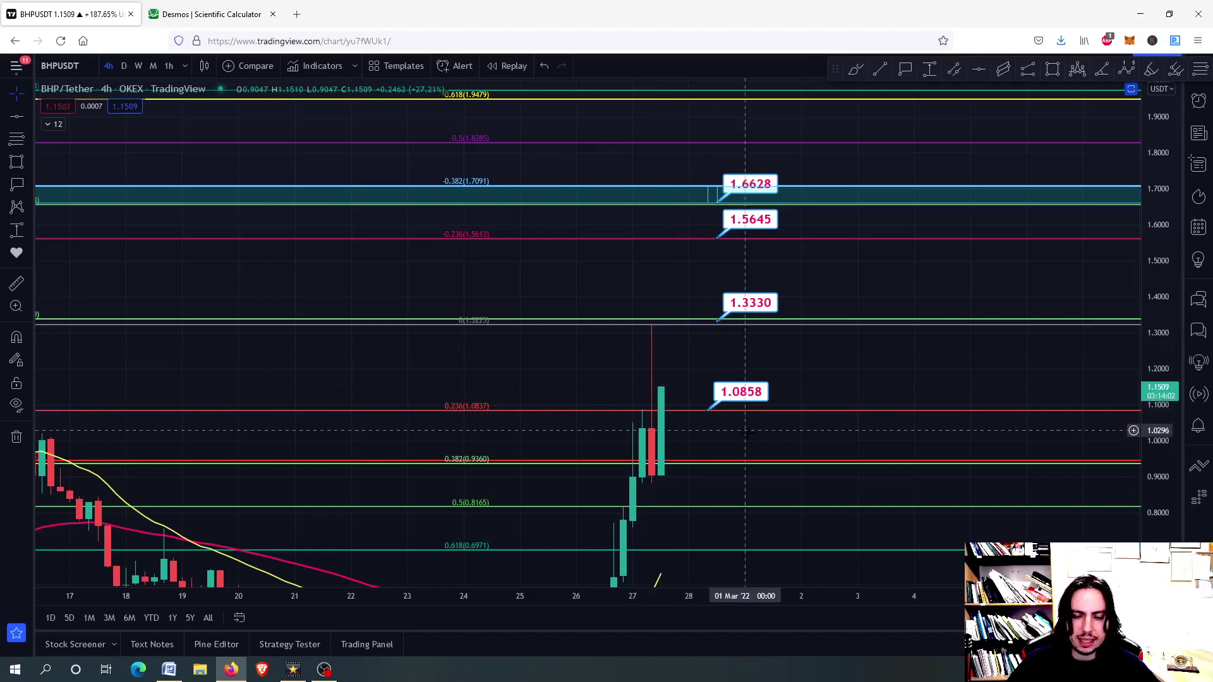
drag(727, 429, 676, 357)
scroll(675, 349, down, 3)
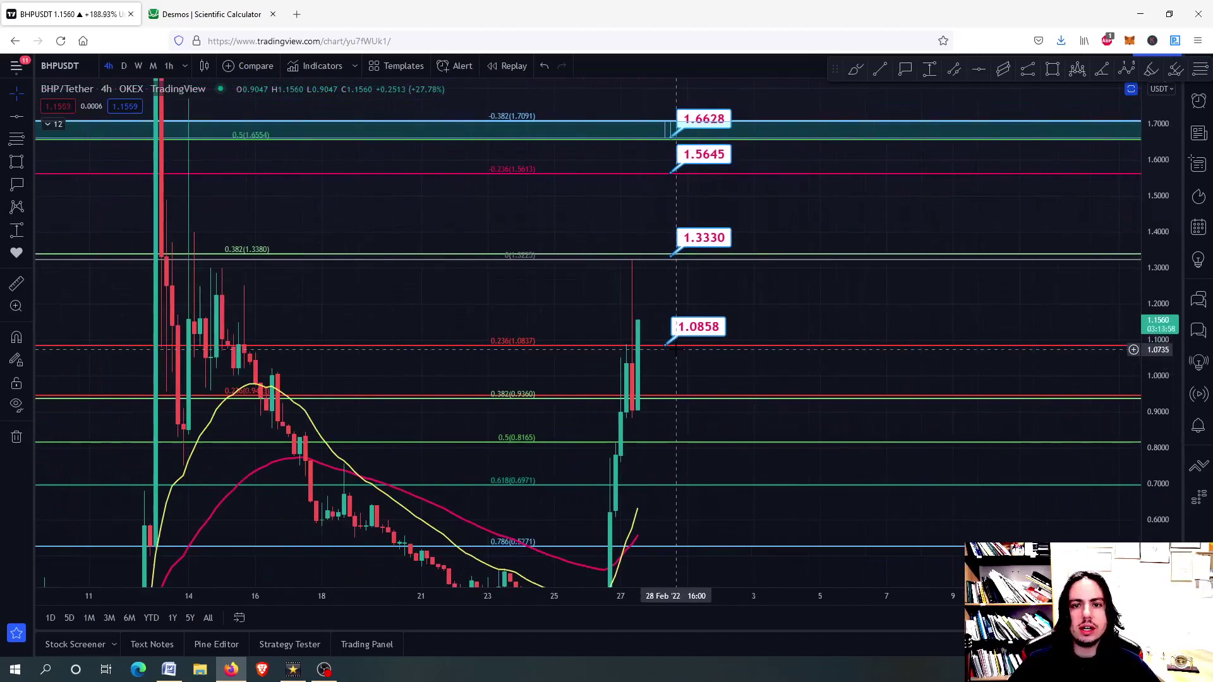
scroll(676, 349, down, 4)
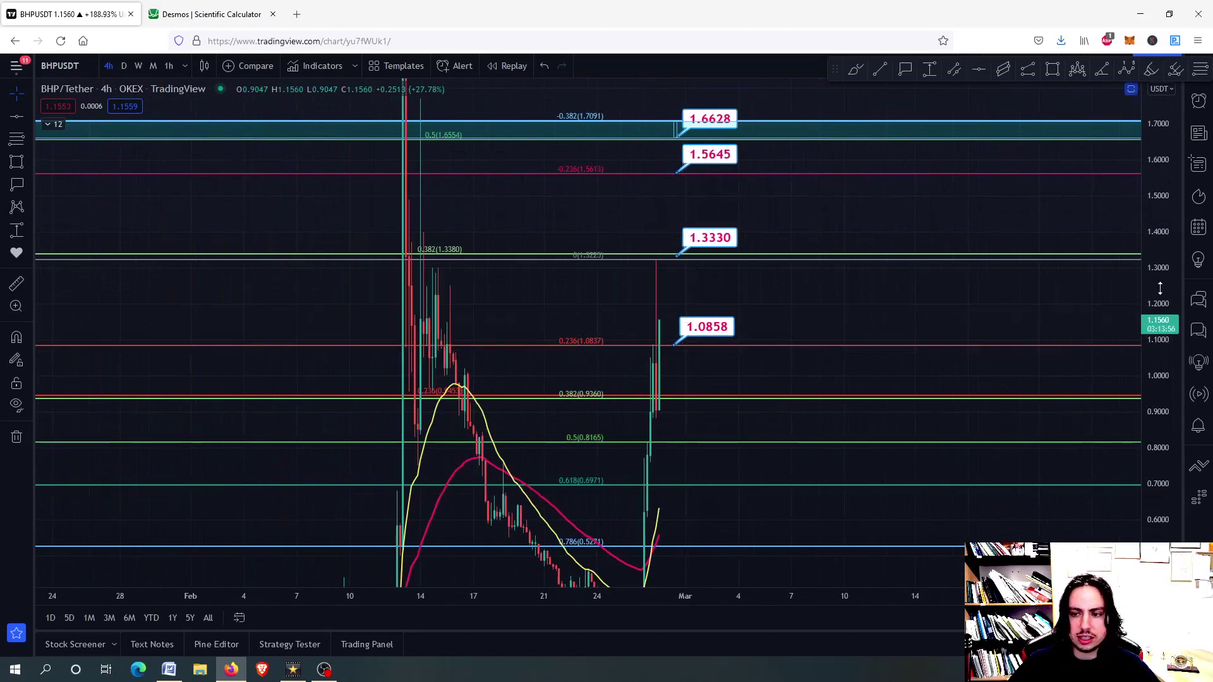
- Pan across the chart to inspect the Fibonacci levels up to about 3.1, settling on prices 0.4 to 2.3
scroll(374, 464, up, 2)
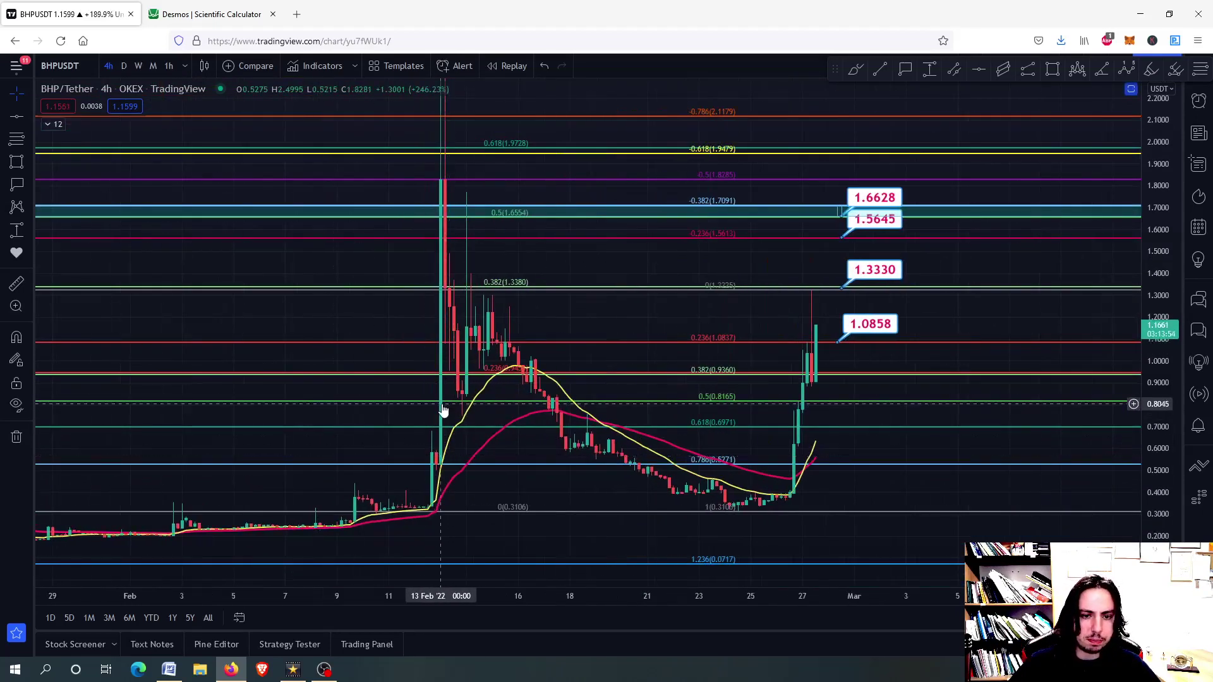
drag(440, 403, 483, 467)
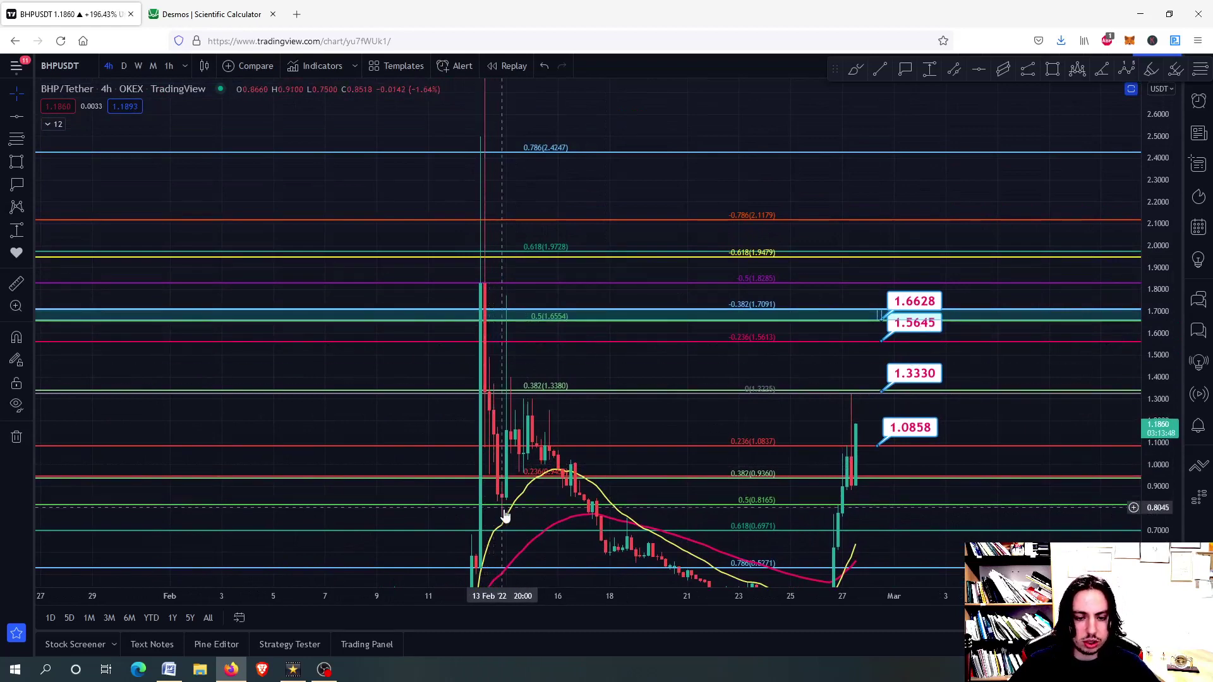
drag(489, 451, 500, 360)
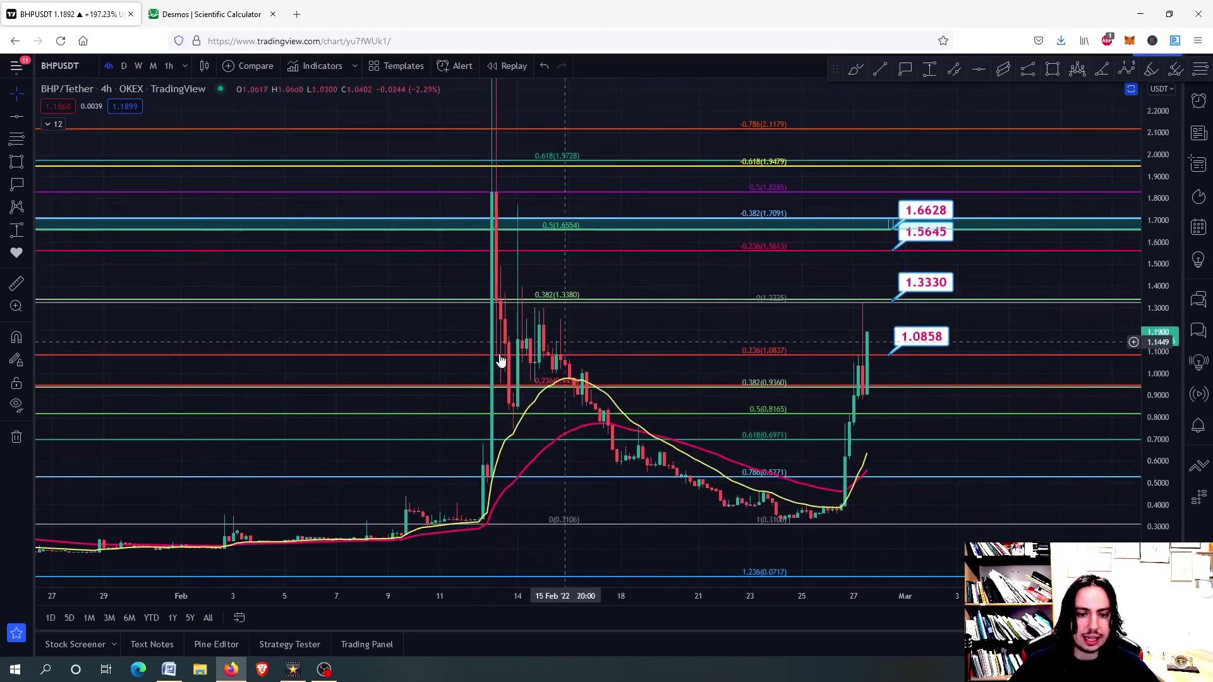
drag(629, 330, 613, 487)
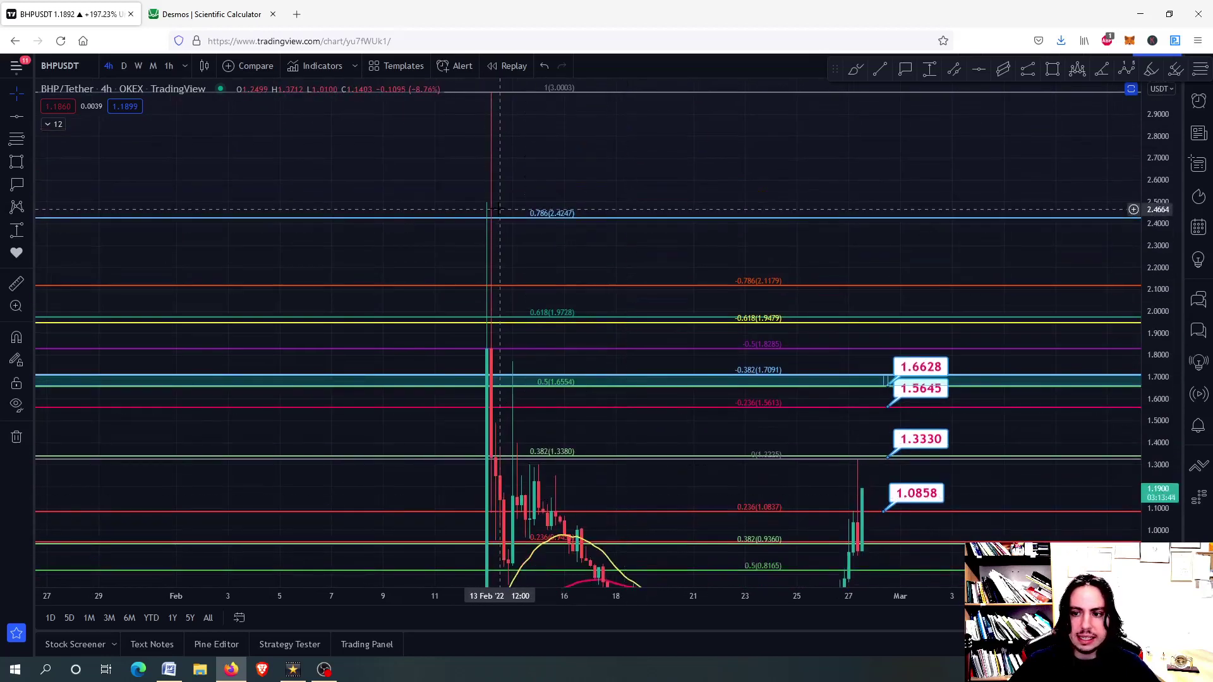
drag(509, 117, 512, 153)
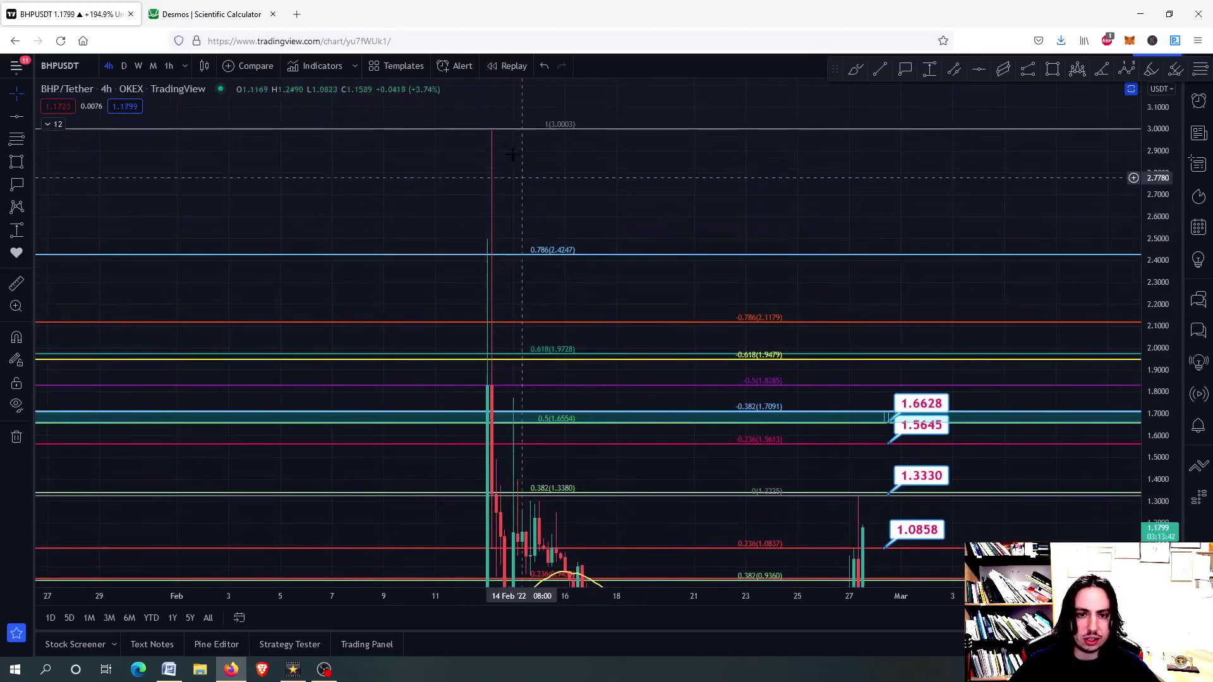
drag(580, 206, 590, 102)
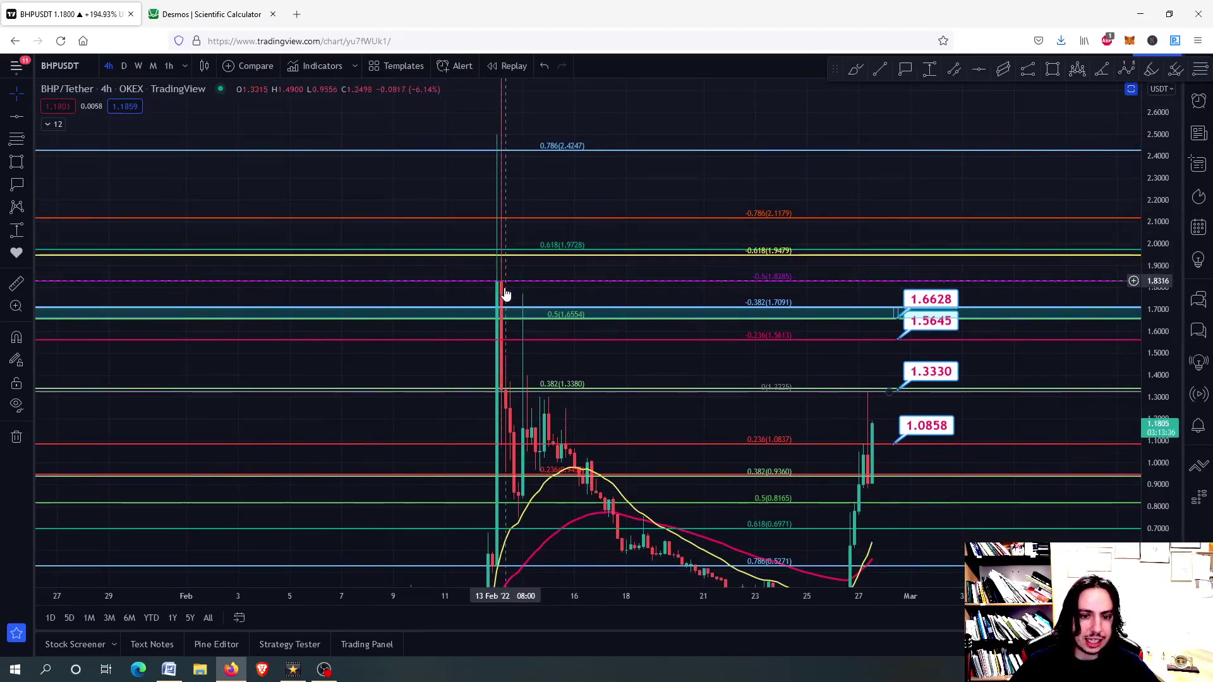
drag(597, 373, 631, 310)
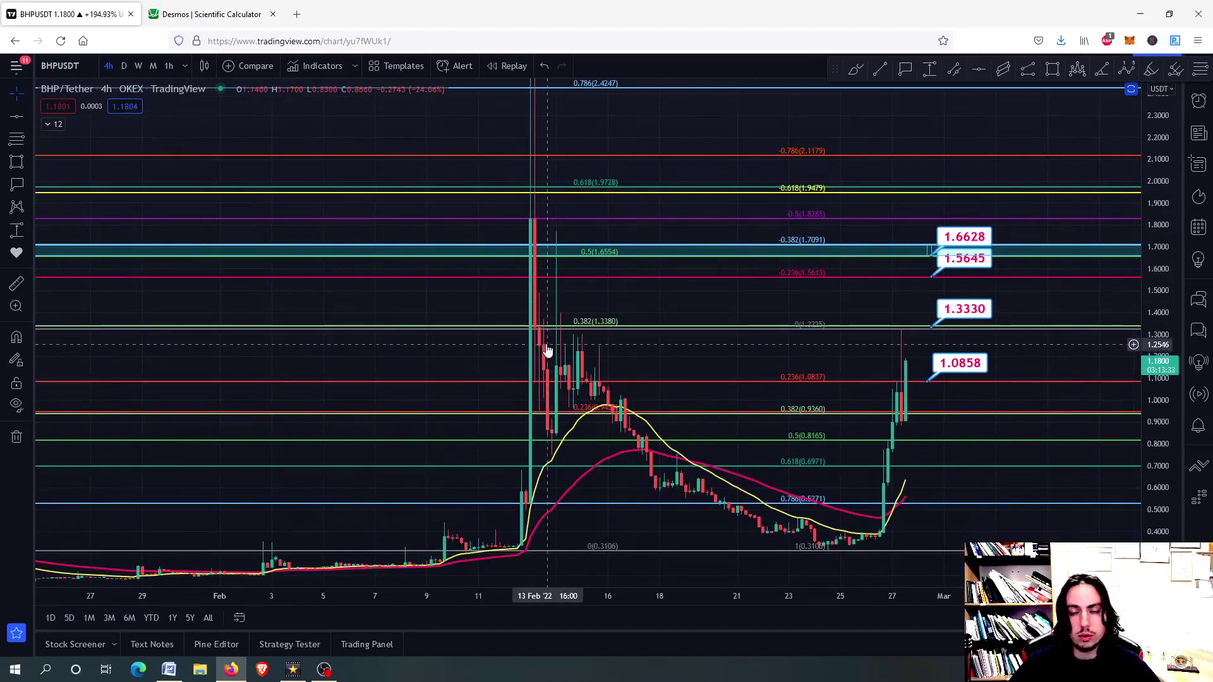
drag(547, 351, 349, 340)
scroll(709, 373, up, 3)
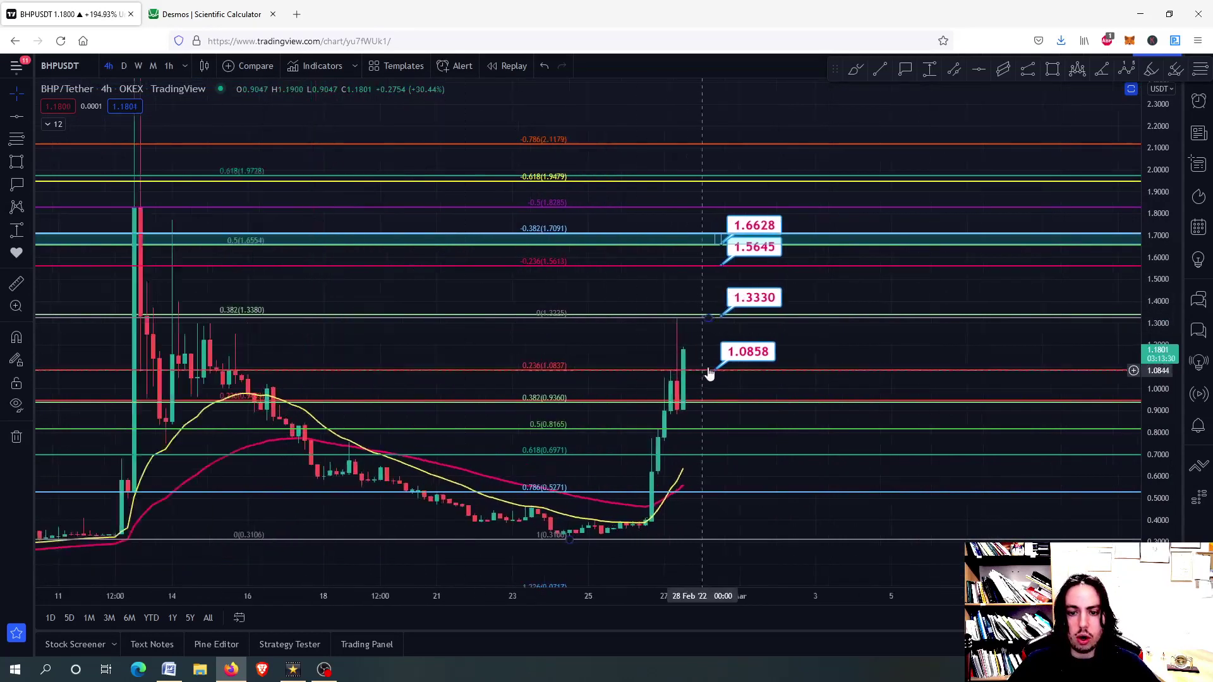
scroll(1153, 488, up, 3)
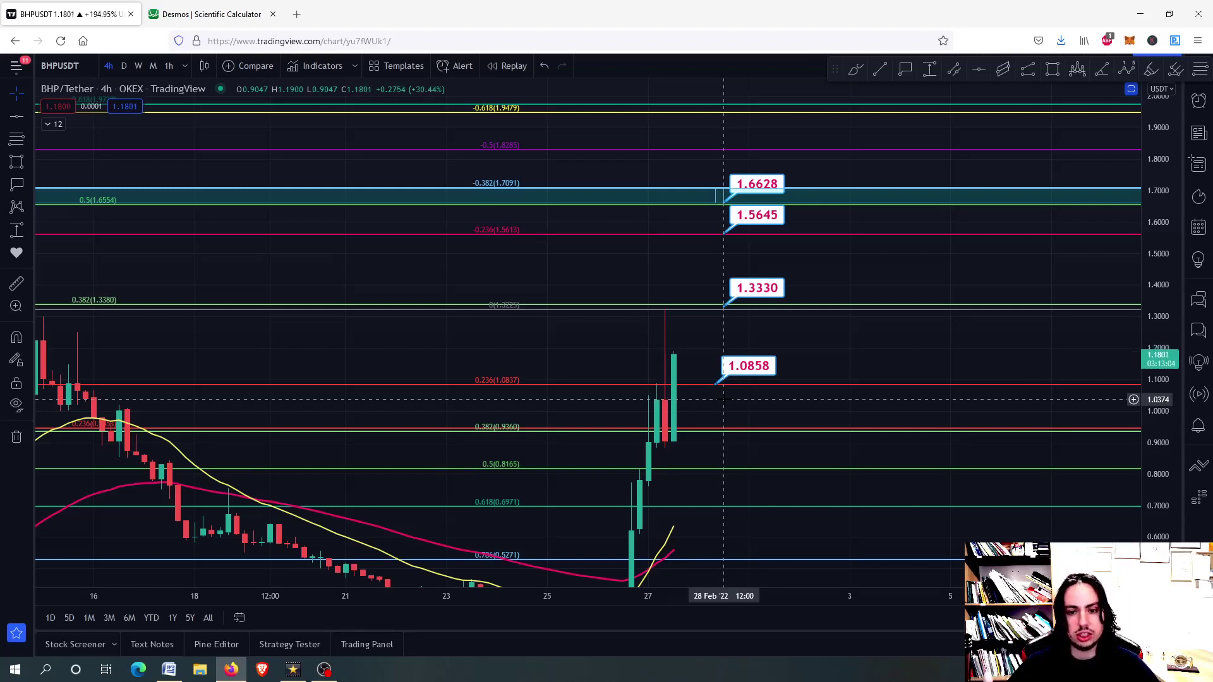
scroll(708, 379, down, 5)
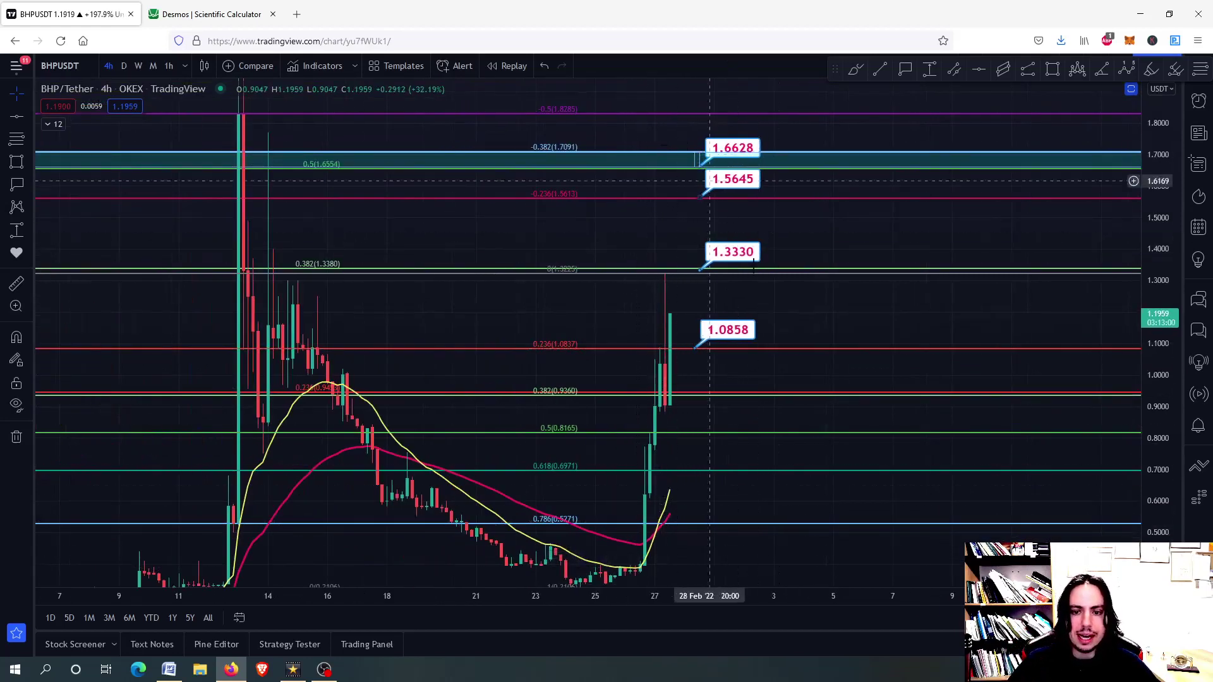
double_click(724, 302)
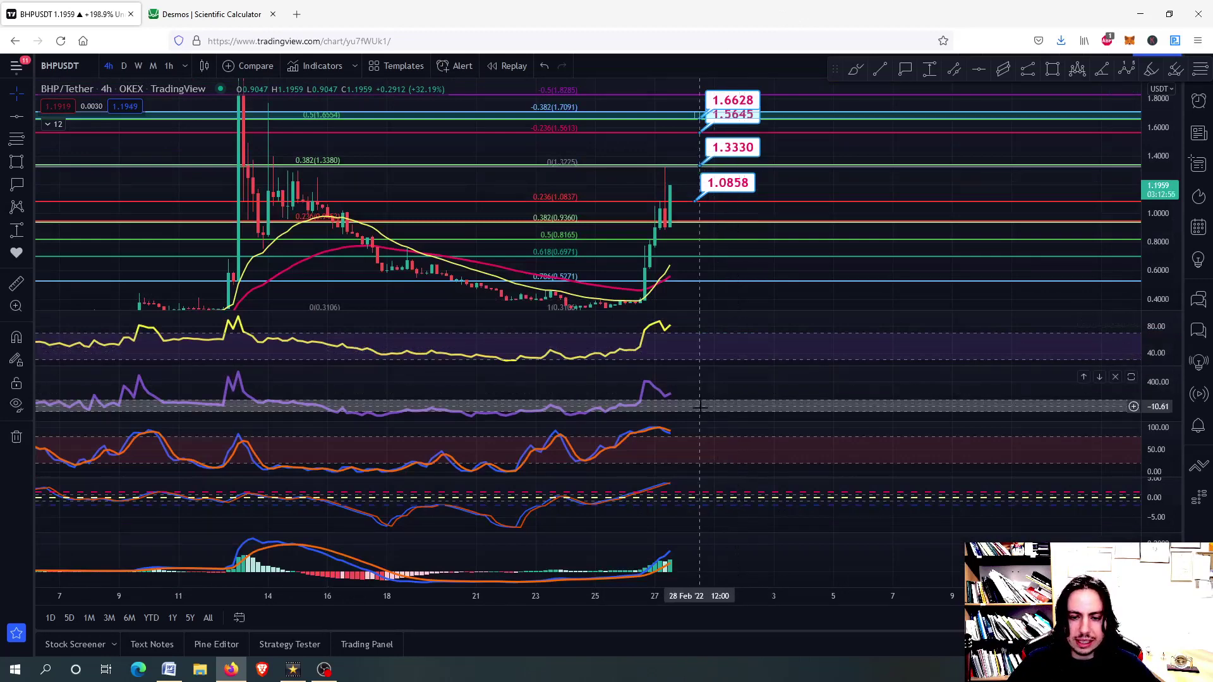
double_click(720, 346)
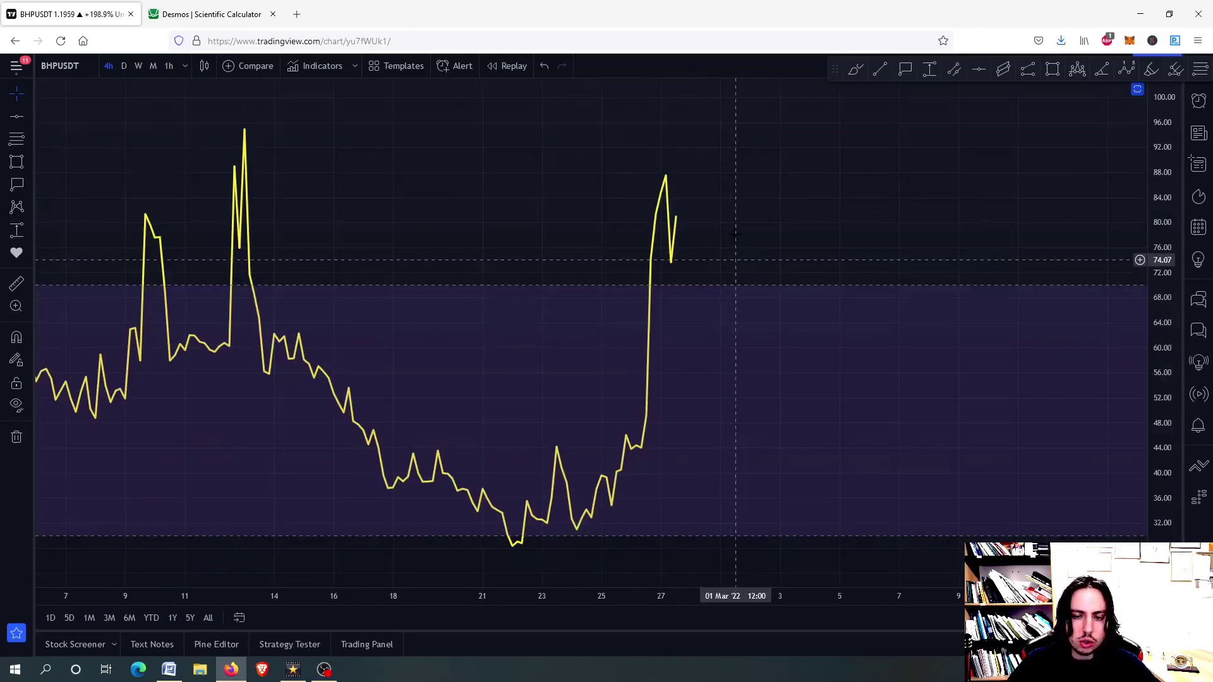
double_click(778, 346)
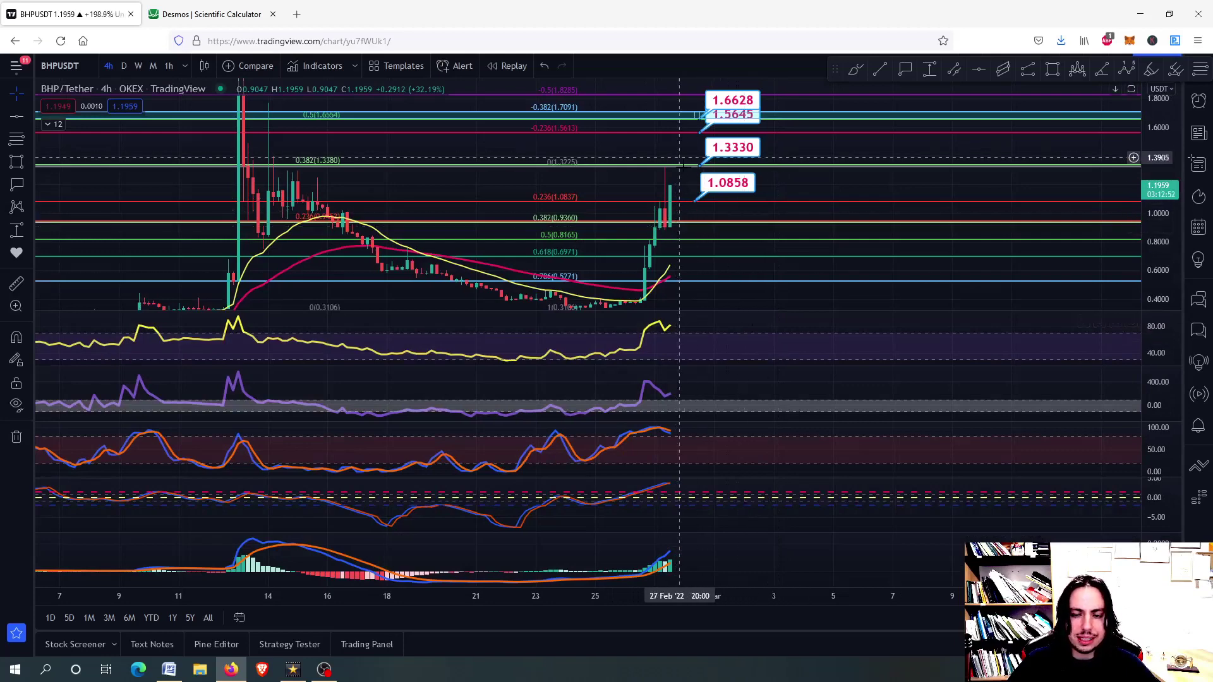
double_click(708, 196)
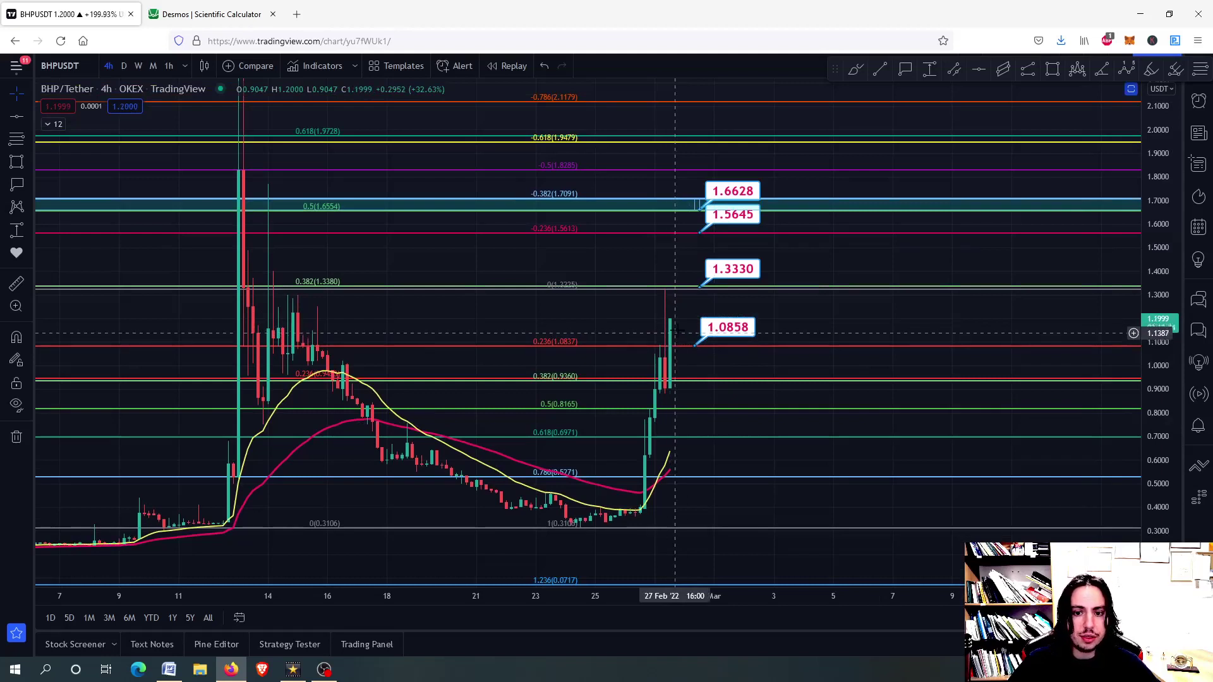
- Stretch and pan the price scale to center the 1.6628 callout and show the upper target range
scroll(679, 319, up, 2)
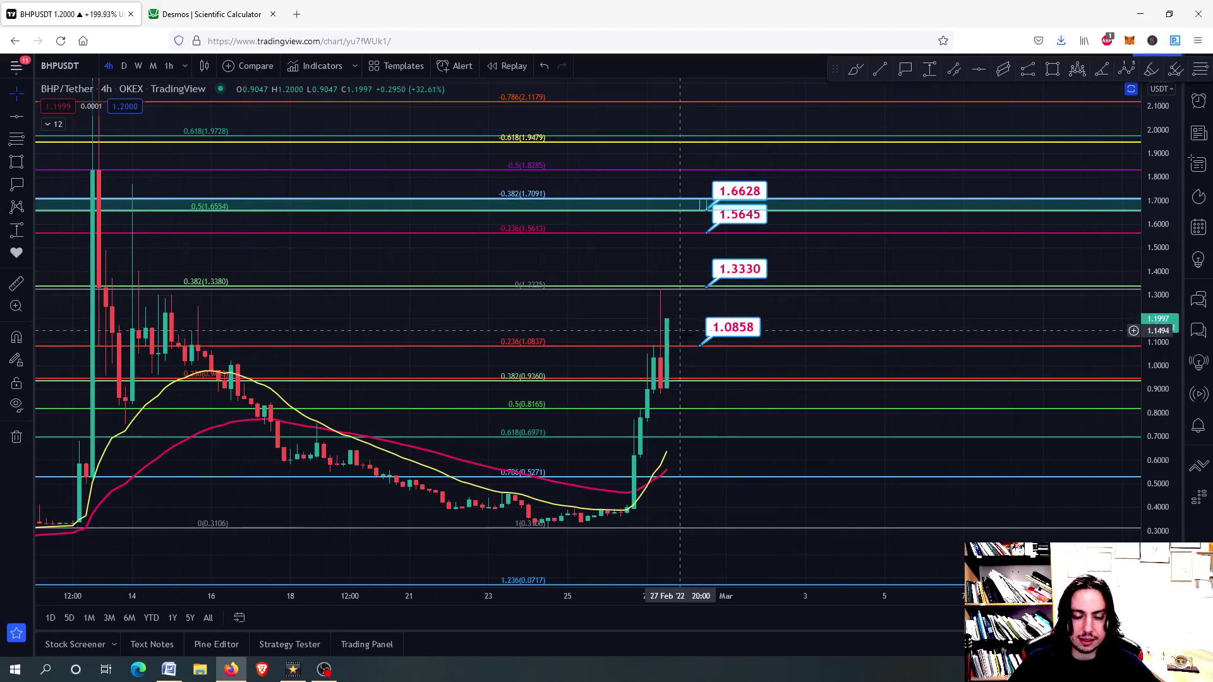
drag(671, 328, 653, 375)
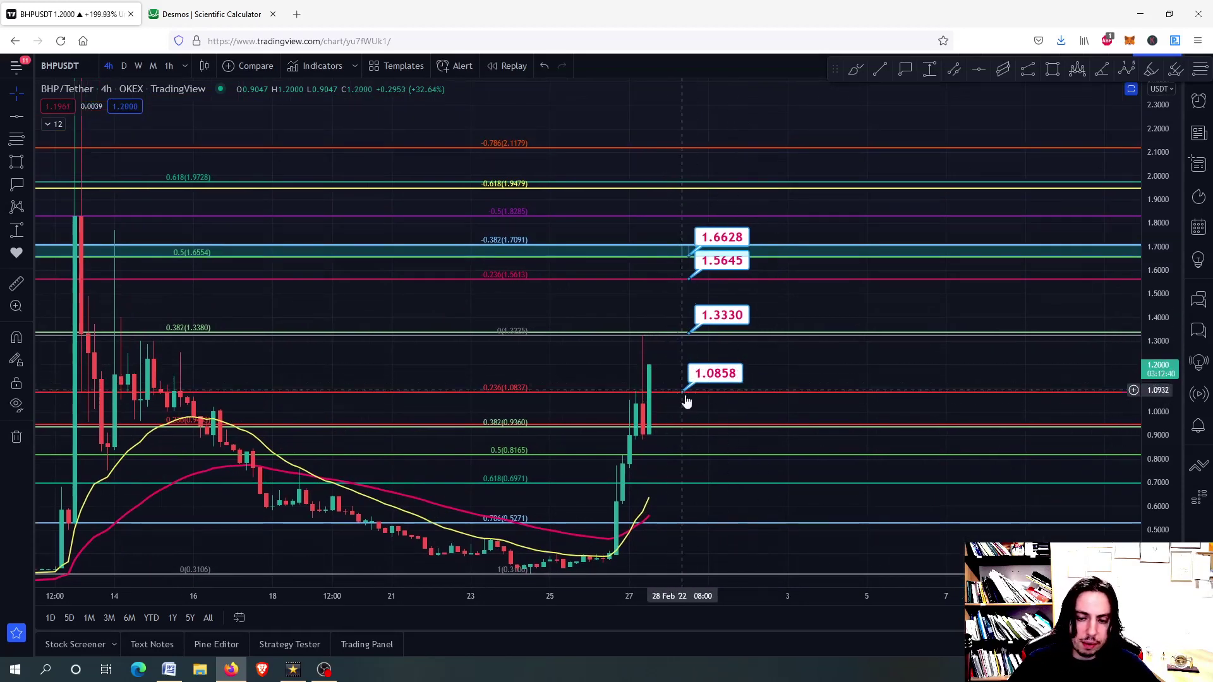
drag(1145, 479, 1145, 398)
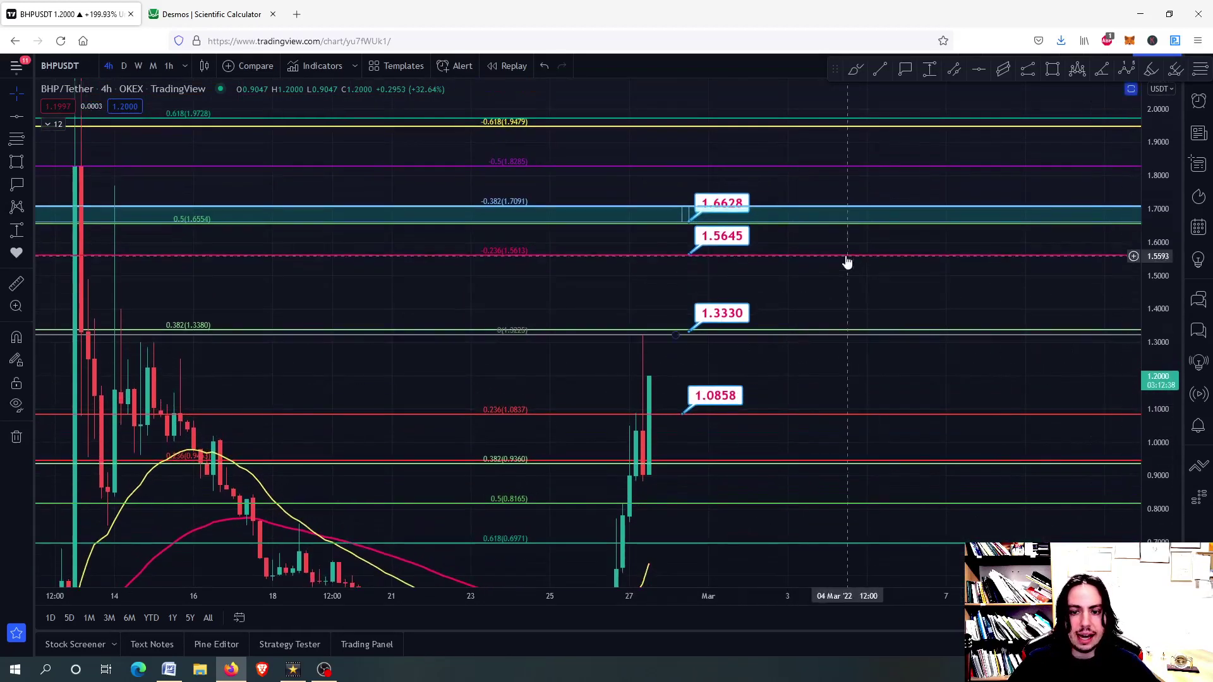
drag(701, 209, 736, 172)
scroll(751, 310, down, 3)
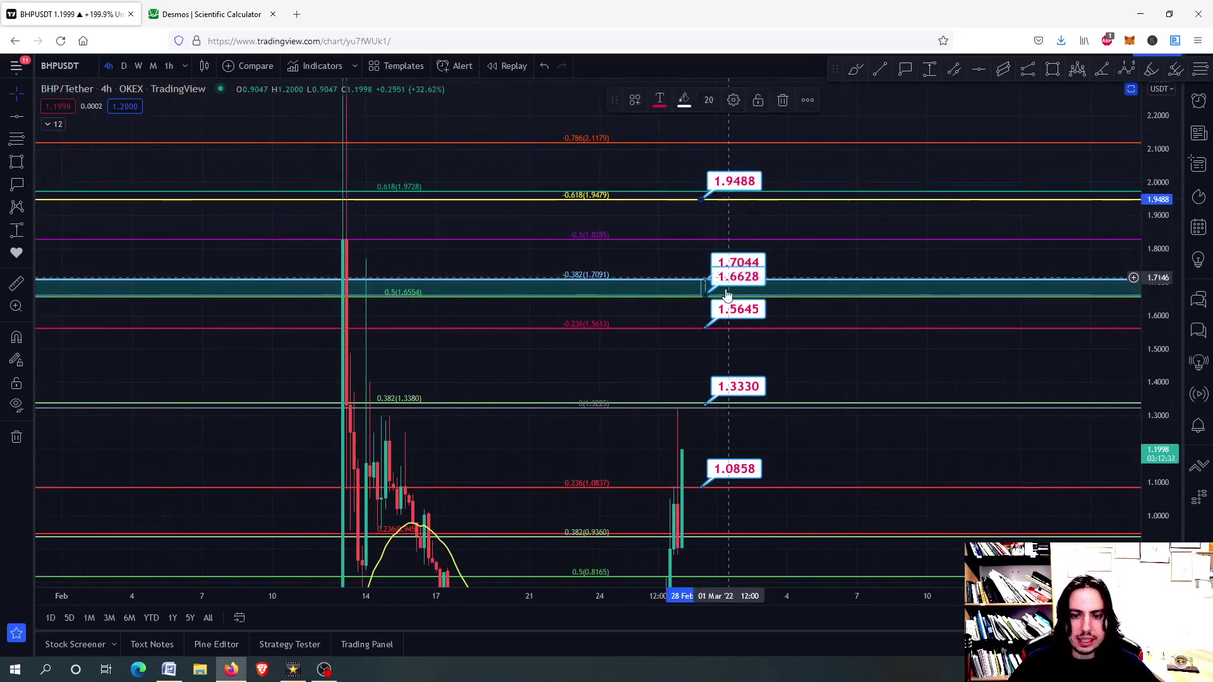
drag(675, 357, 688, 281)
drag(1180, 284, 1180, 341)
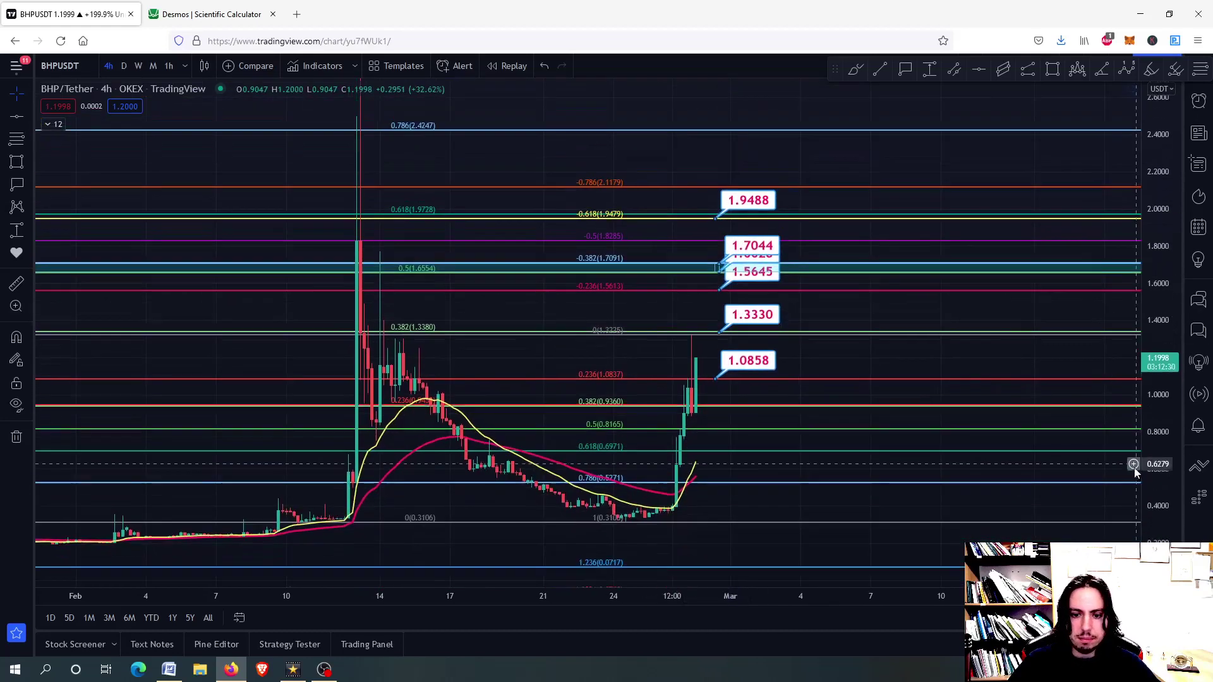
scroll(717, 440, down, 3)
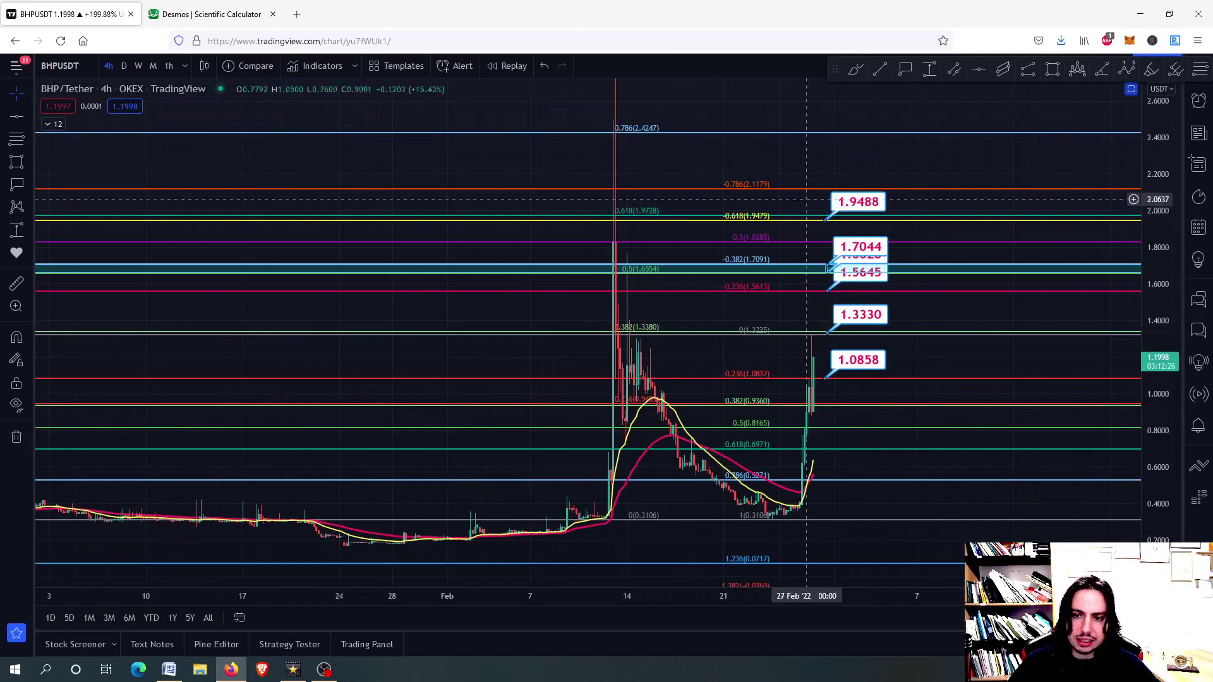
drag(806, 250, 759, 282)
scroll(801, 357, up, 2)
scroll(801, 351, up, 2)
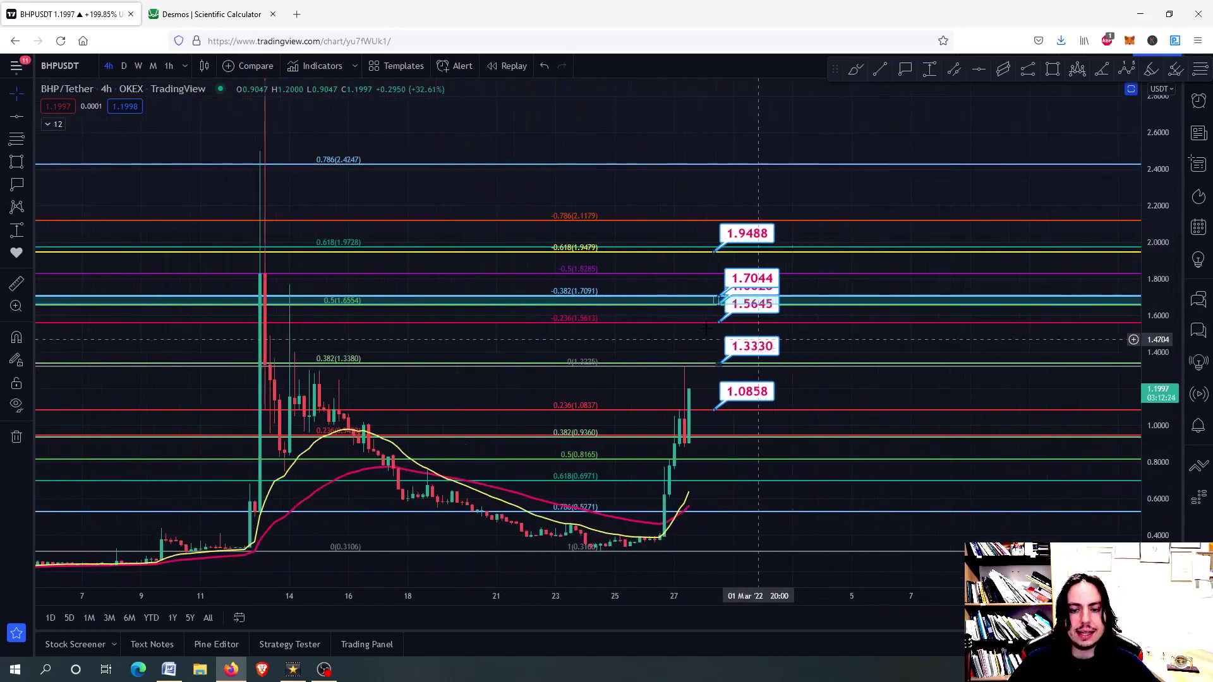
drag(1172, 520, 1172, 404)
scroll(764, 370, up, 3)
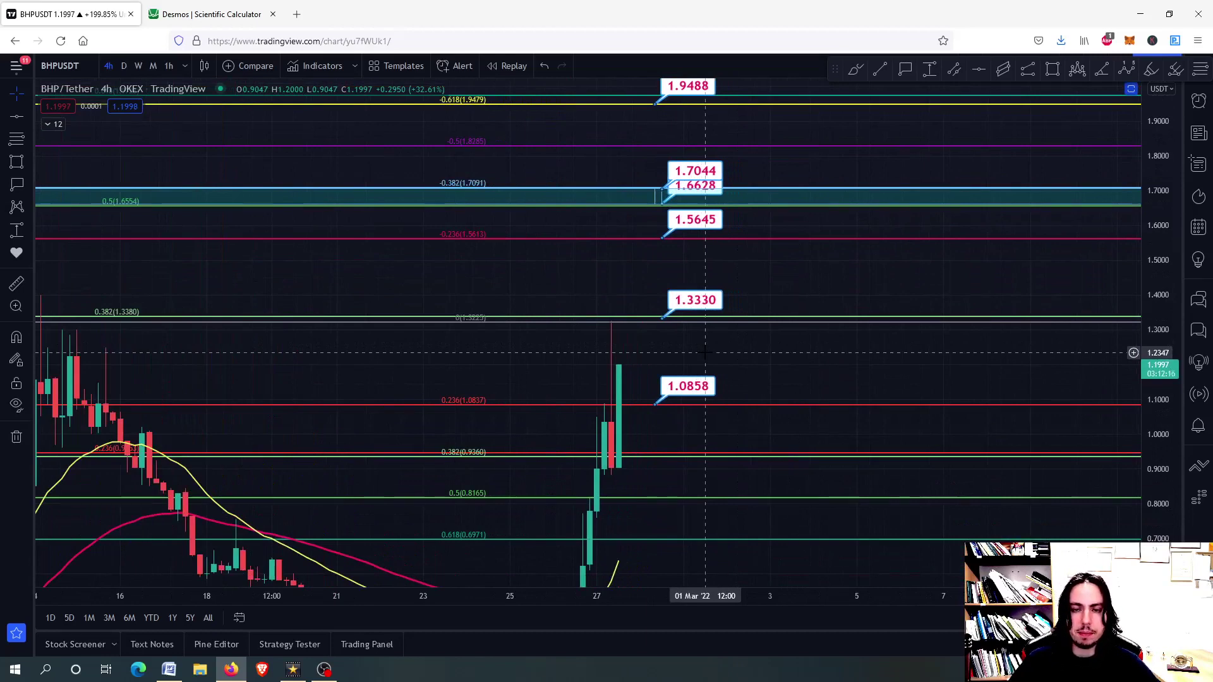
scroll(706, 352, down, 5)
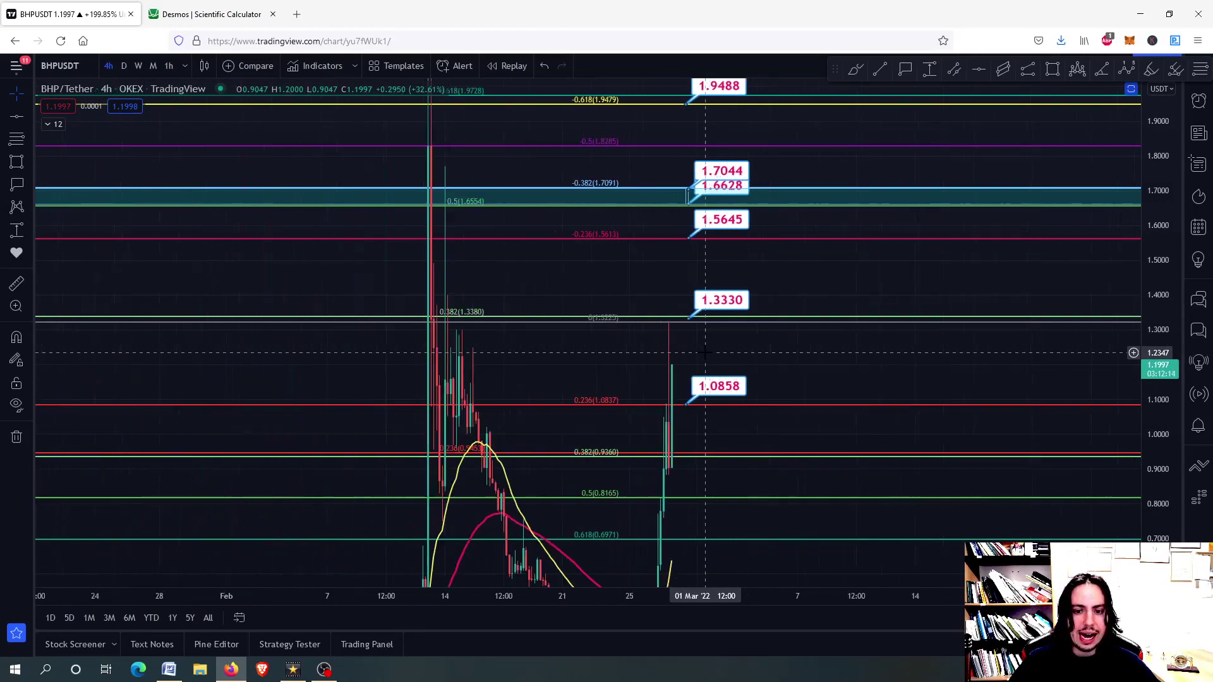
drag(1160, 366, 1159, 442)
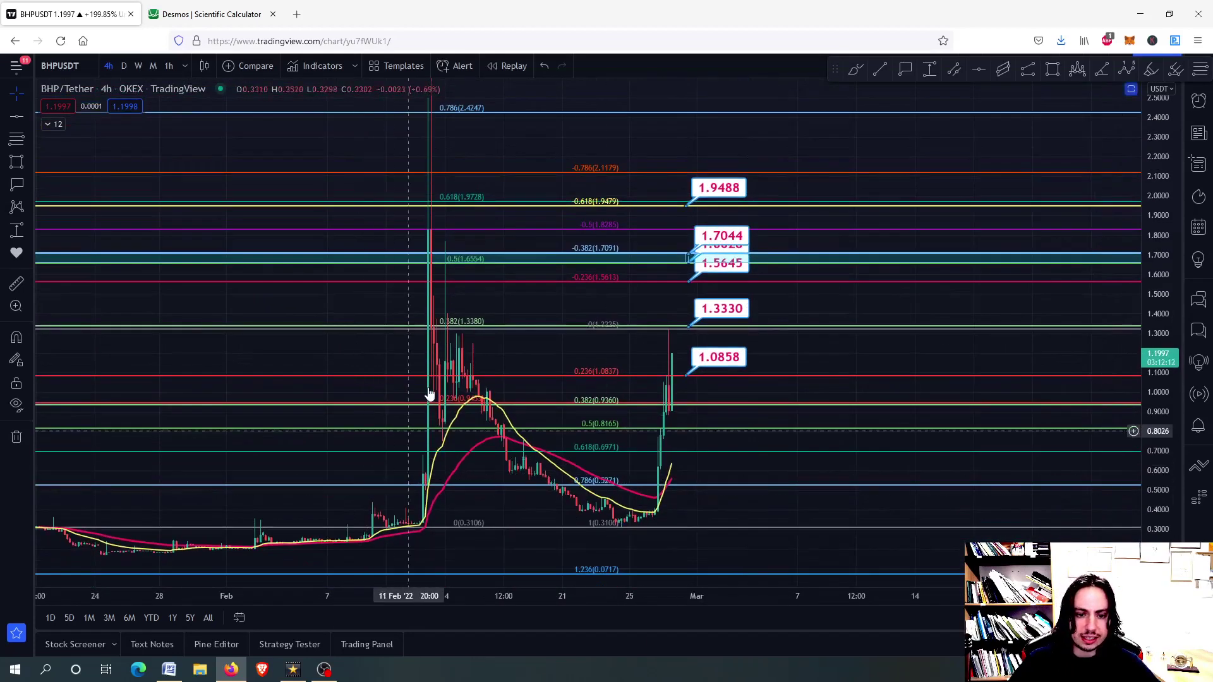
scroll(676, 382, up, 2)
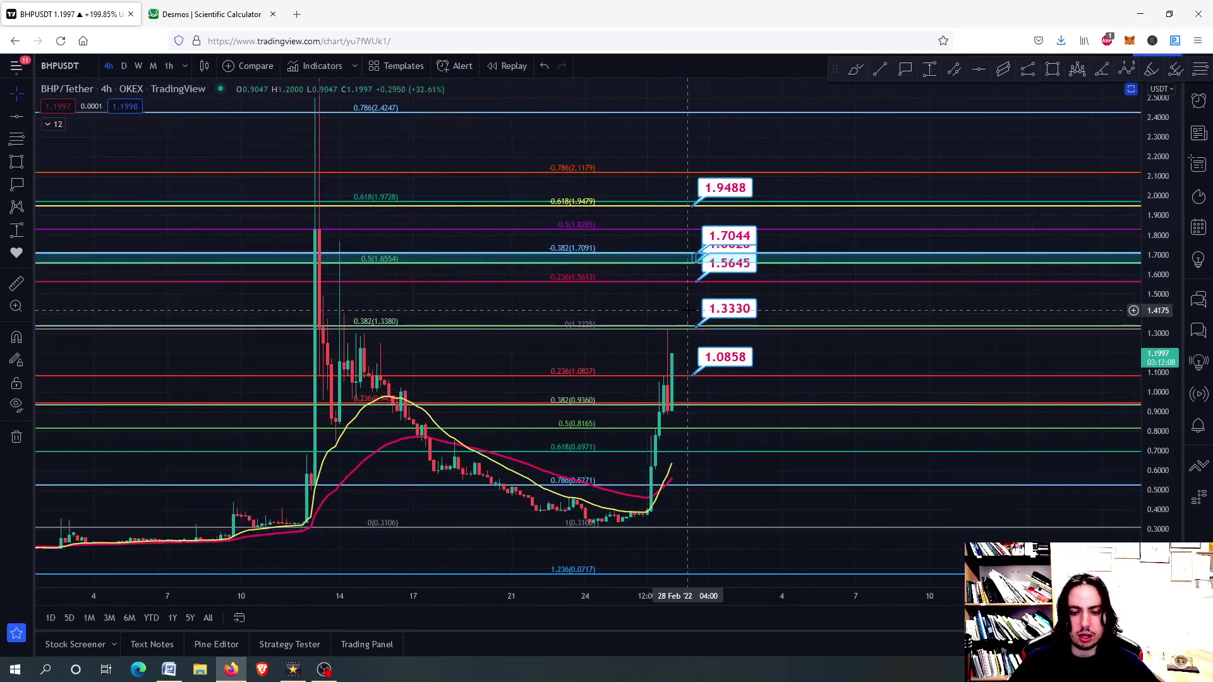
scroll(639, 349, up, 1)
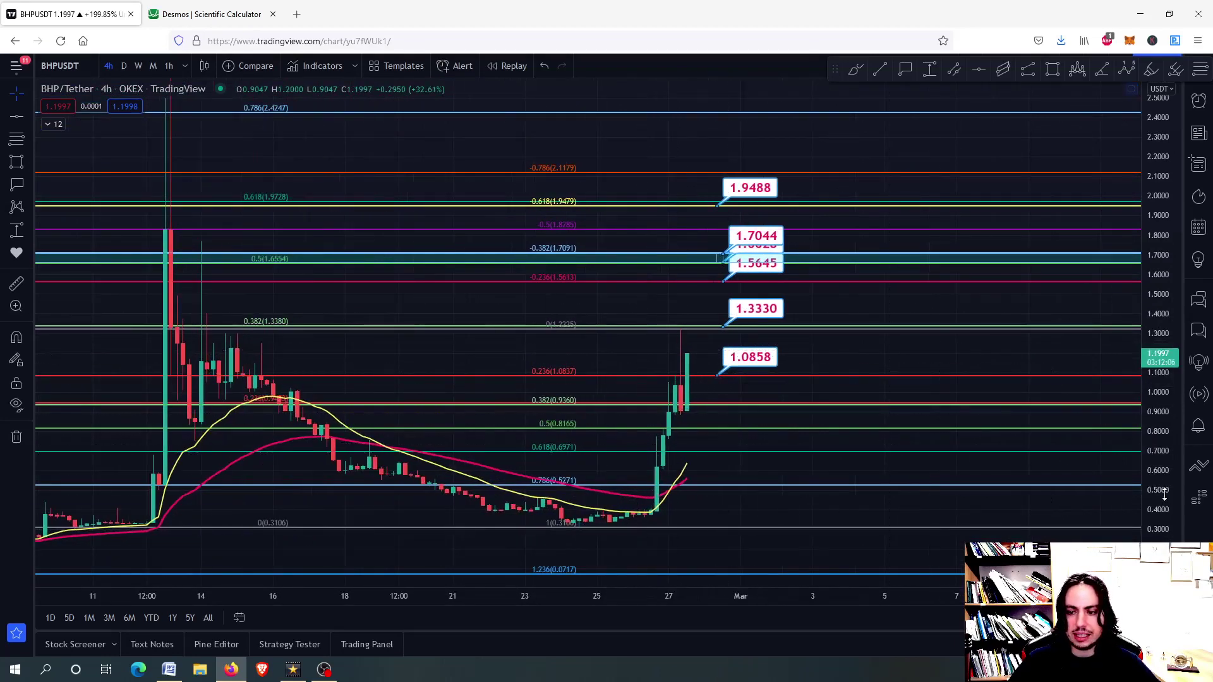
scroll(639, 349, up, 2)
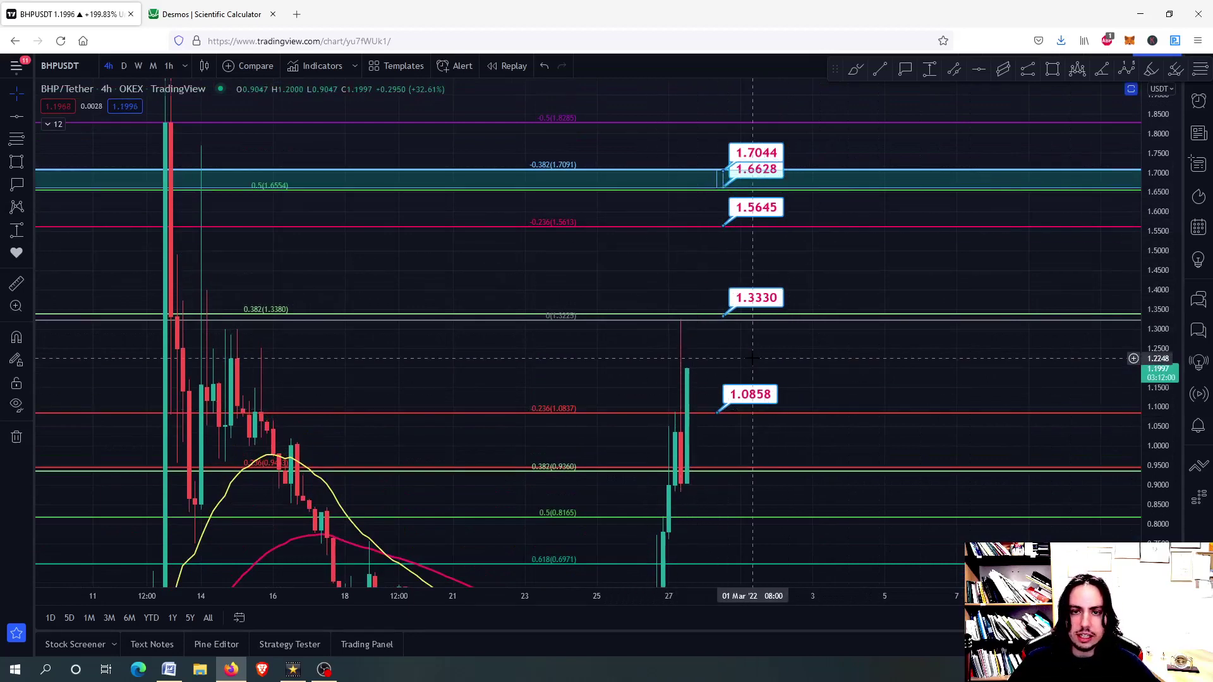
drag(752, 358, 708, 371)
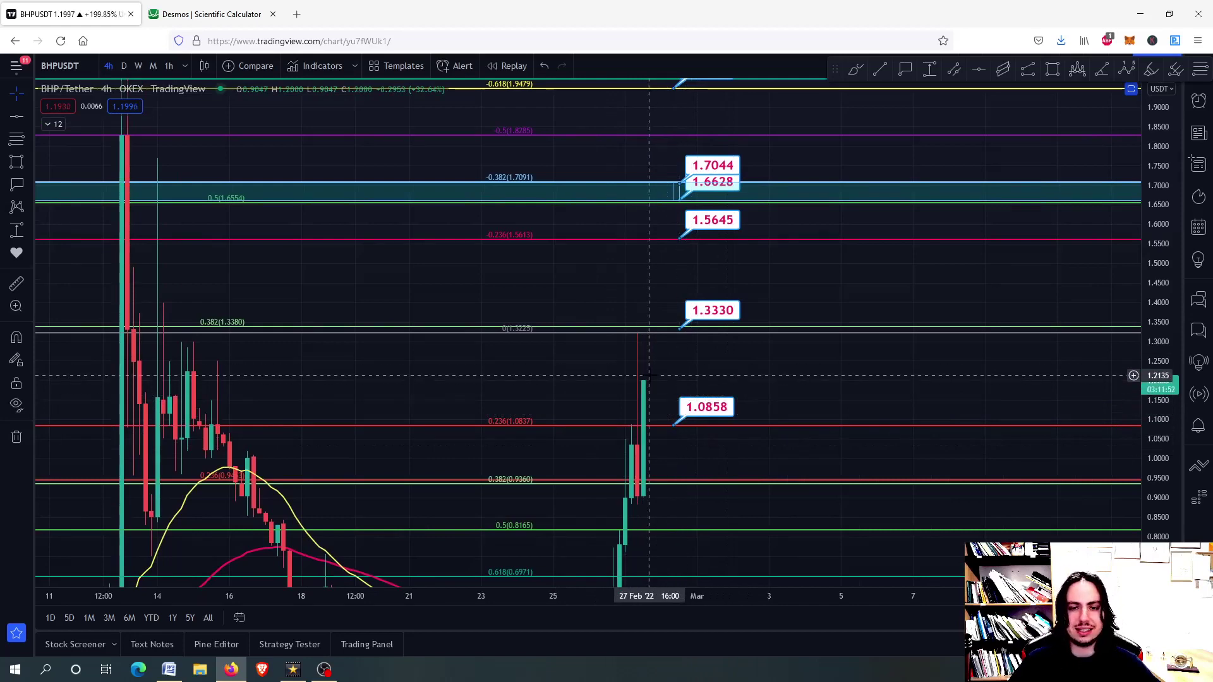
drag(648, 288, 628, 318)
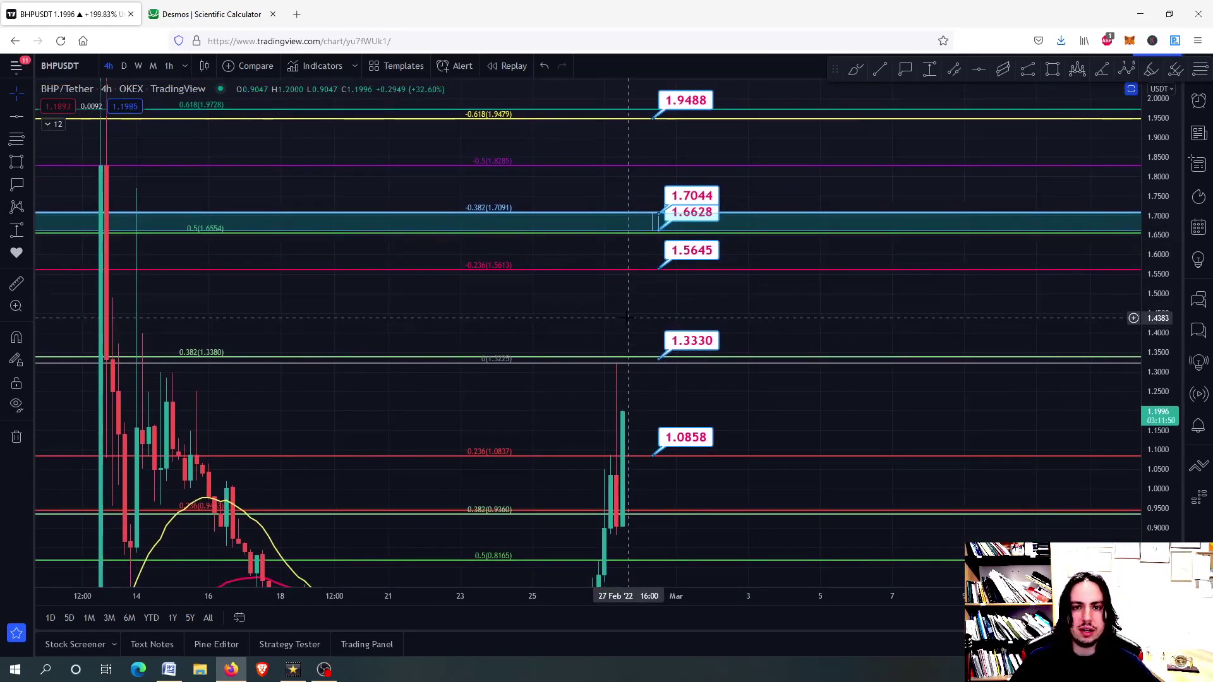